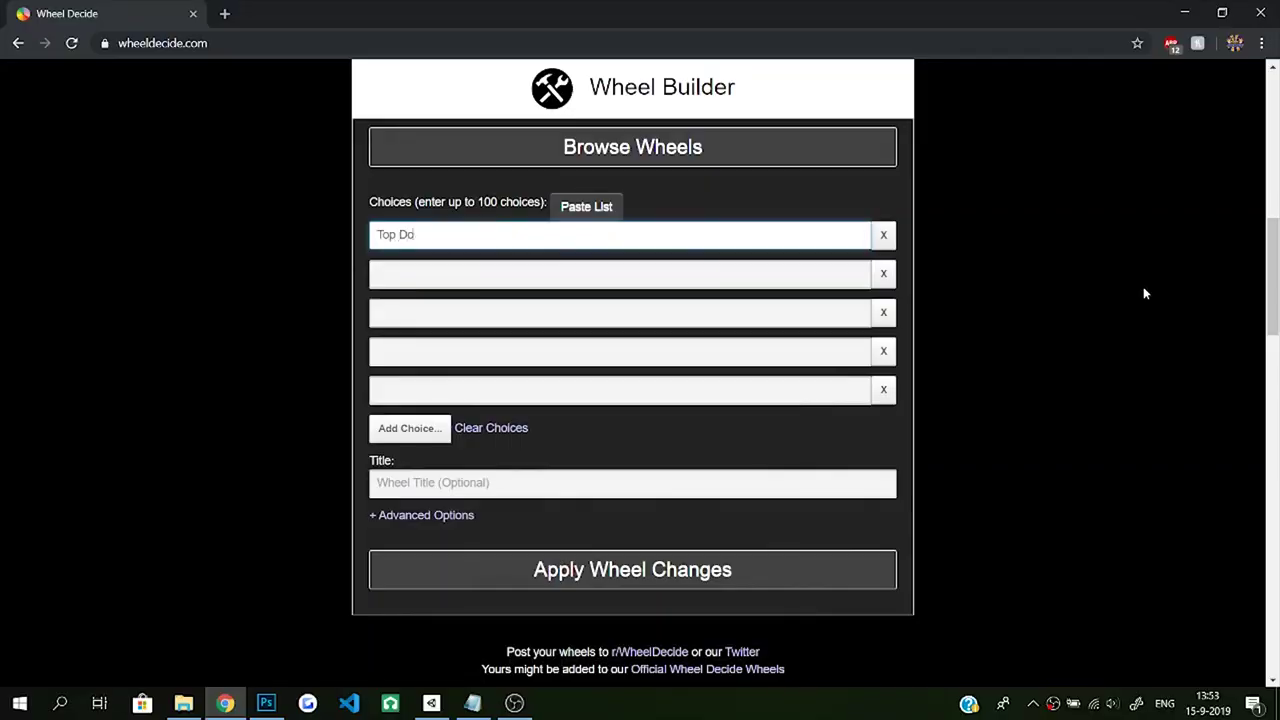
Build a wheel from the 'shhooter' choice and spin it
type("wn shoo")
type("hooter")
key("Return")
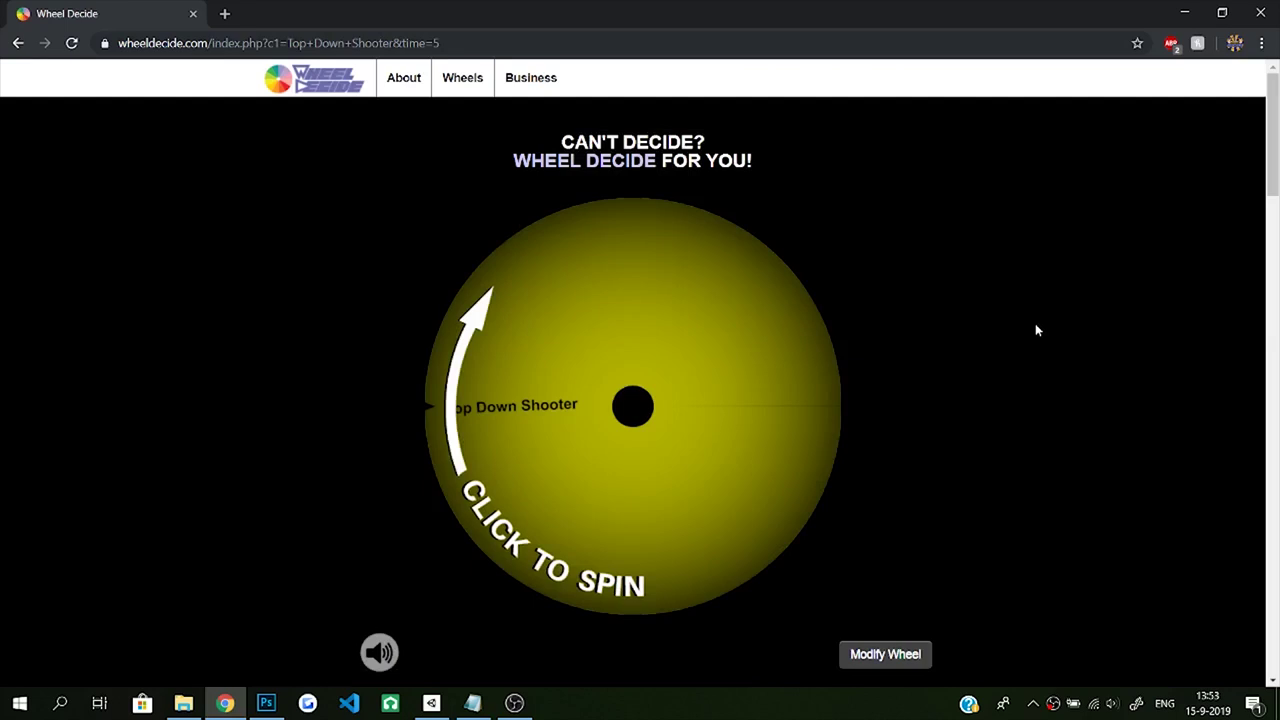
left_click(580, 435)
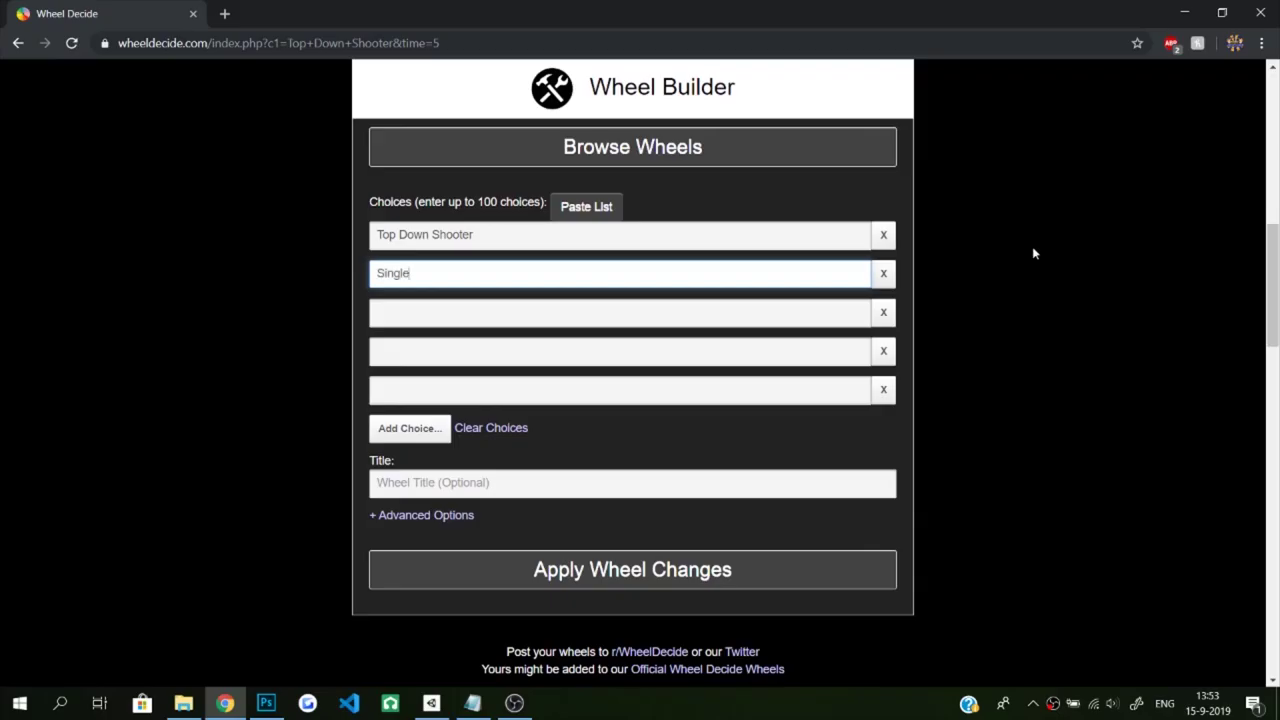
Add Tap Game, Infinite Runner, 2D Platformer and Run and Gun, apply as the Genre wheel, and spin
type("Tap Game")
key("Tab")
type("Infinite Runner")
key("Tab")
type("2D Platformer")
key("Tab")
type("Run and Gun")
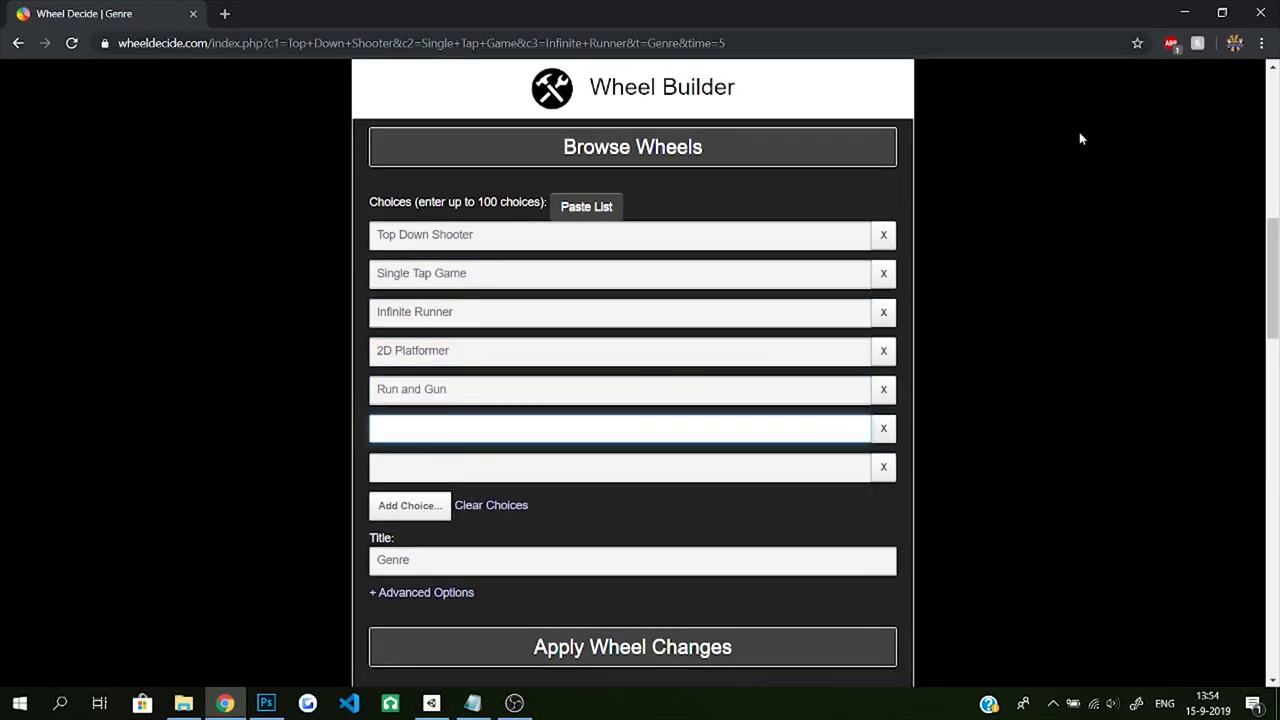
left_click(1181, 10)
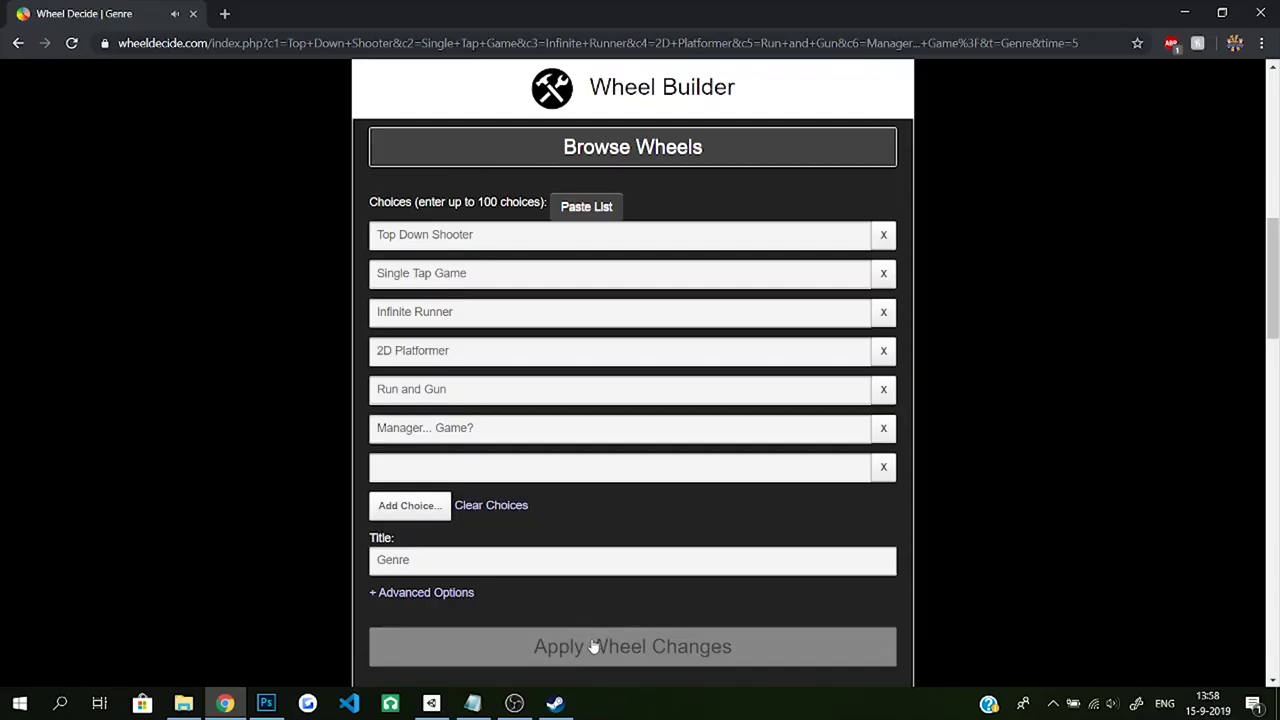
left_click(591, 648)
left_click(688, 495)
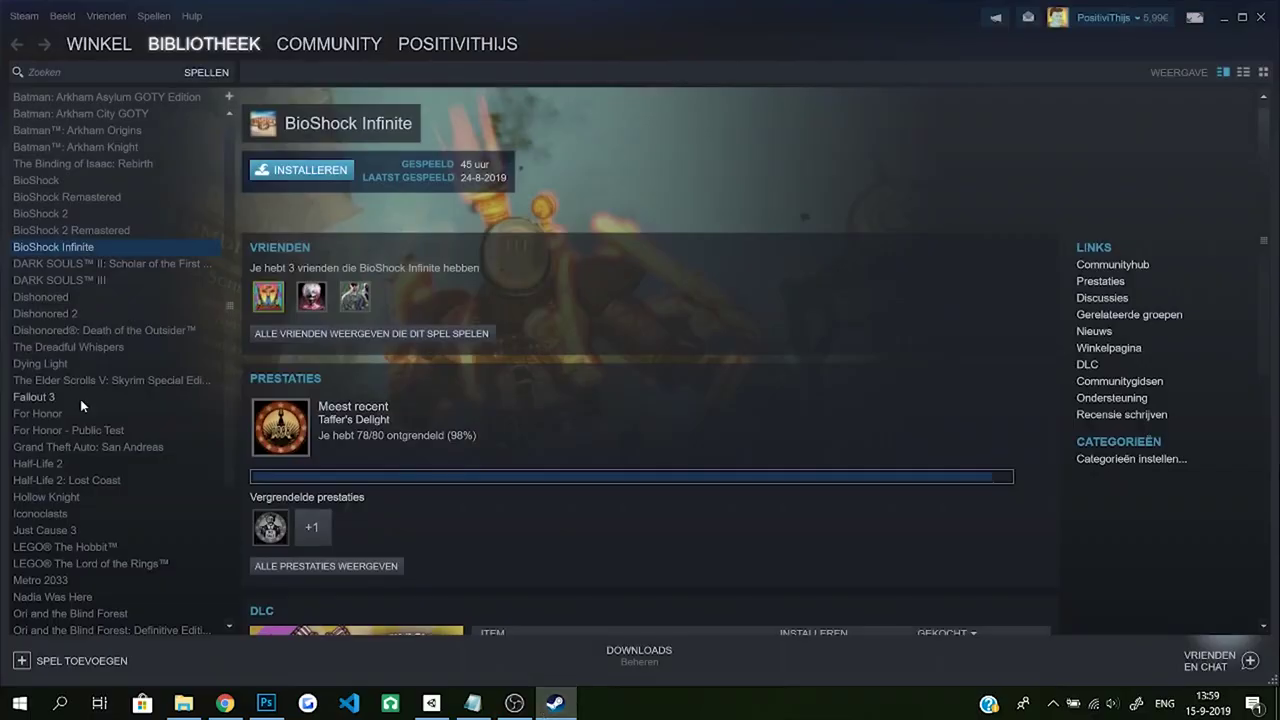
Scroll down the Wheel Decide page to the wheel's choice fields
scroll(70, 470, "down", 2)
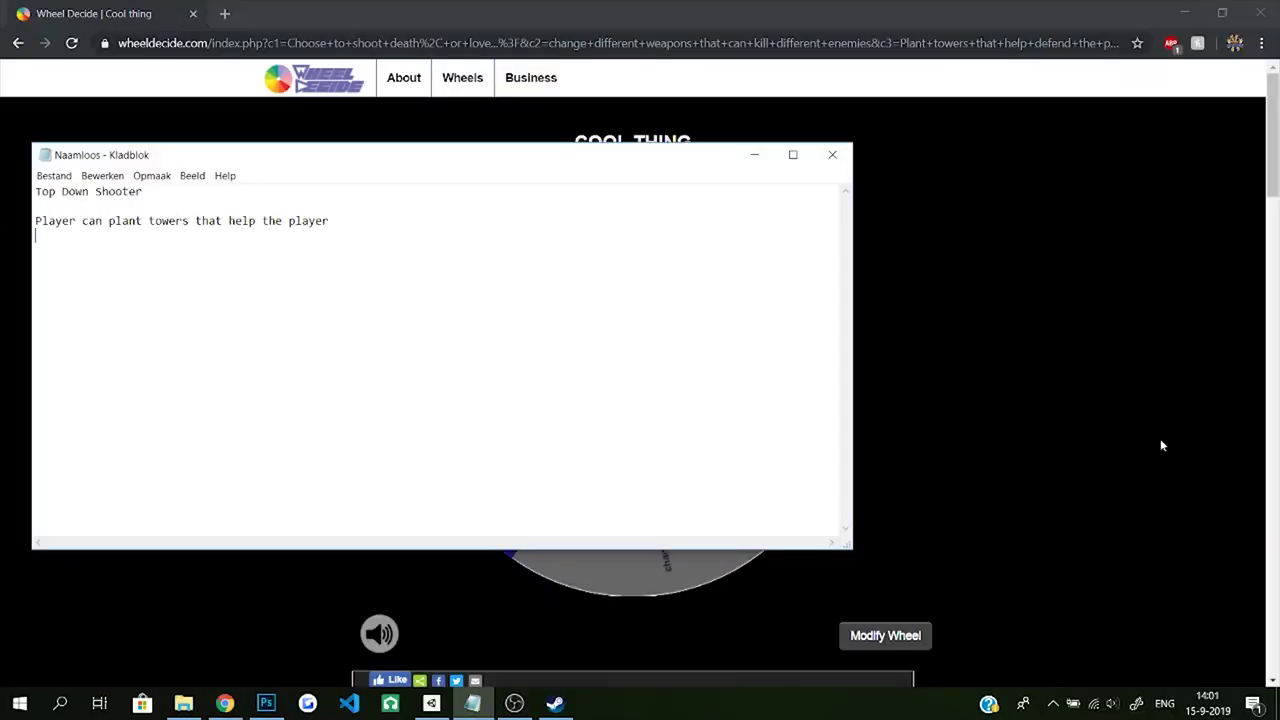
Write a 'Different Towers:' list: shoot bullets, shoot homing missiles, melee damage
key("Return")
type("Different Towers:")
key("Return")
type("- Shoot bullets towards enemies")
key("Return")
type("- Shoot homing misil")
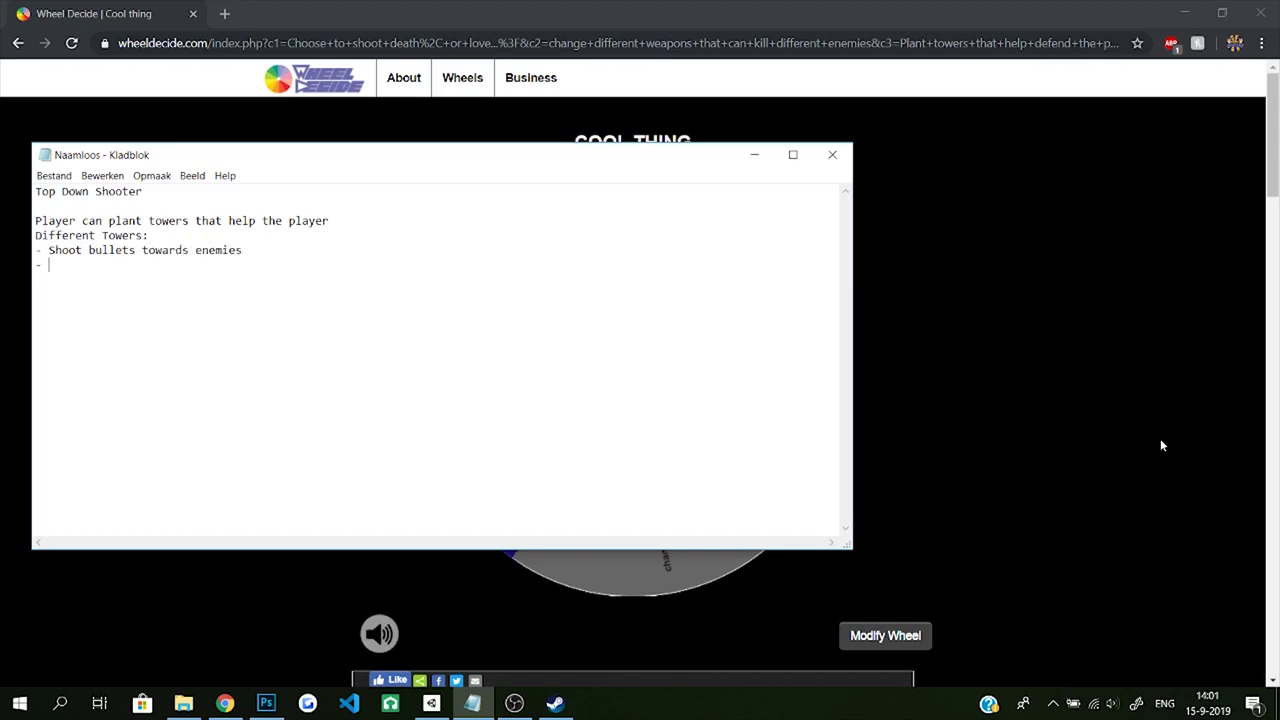
key("BackSpace")
key("BackSpace")
type("siles")
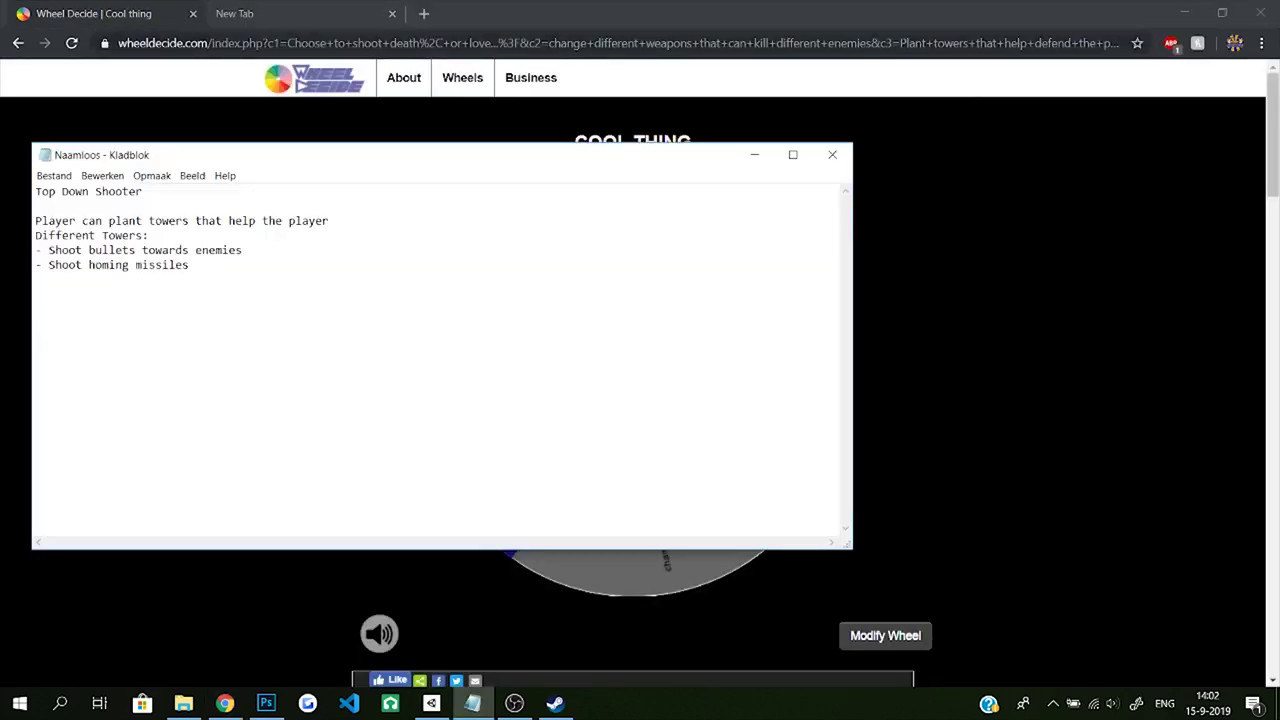
key("Return")
type("- Melee Damage")
Add the lines 'That's it really...' and 'LET's GO BABYYYYYY', then minimize Notepad and Chrome
key("Return")
key("Return")
type("That's it really...")
key("Return")
key("Return")
type("LET's GO BABYYYYYY")
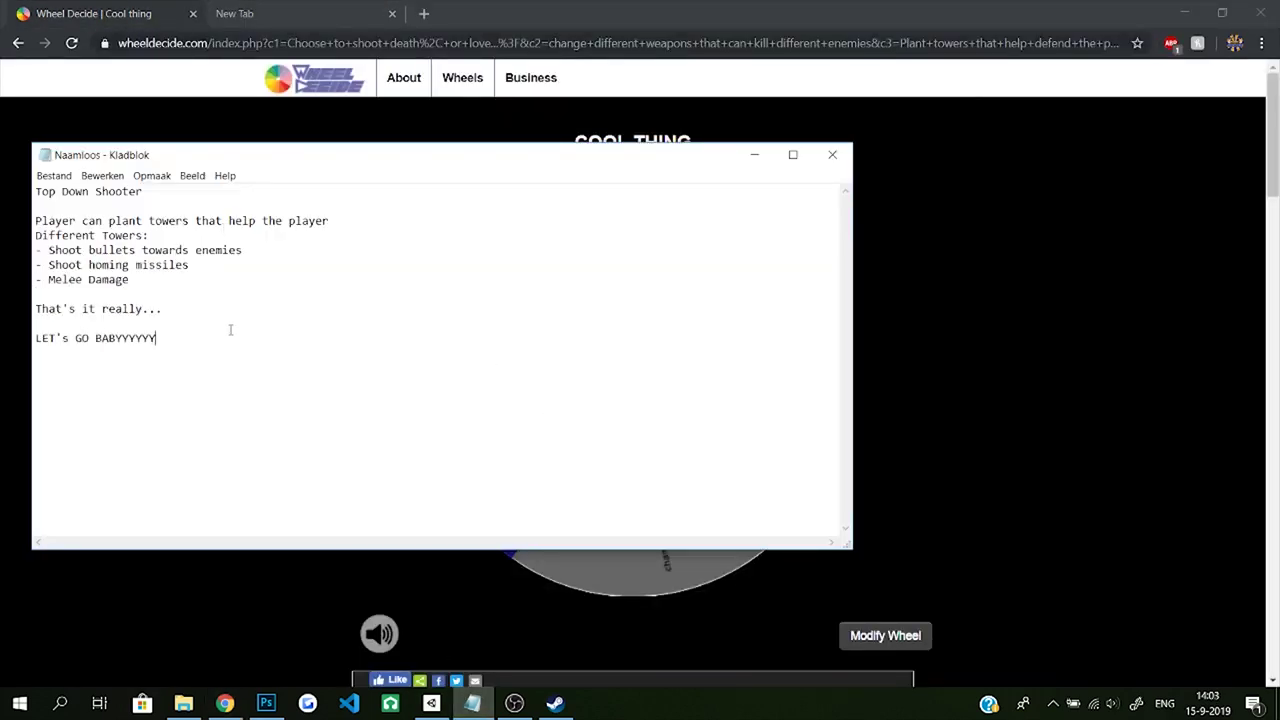
left_click(755, 154)
left_click(1182, 13)
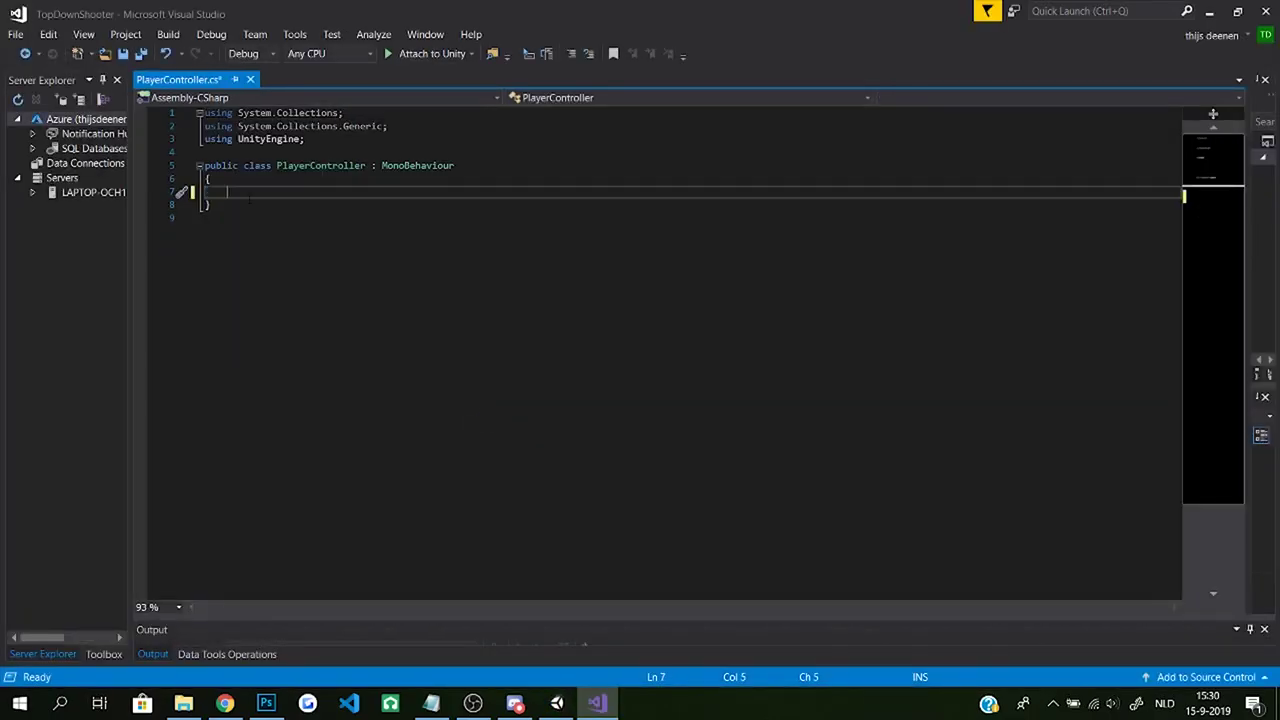
Declare speed, rb and moveVelocity fields and cache the Rigidbody2D in Start
type("public float speed;")
key("Return")
type("private Rigidbody2D rb;")
key("Return")
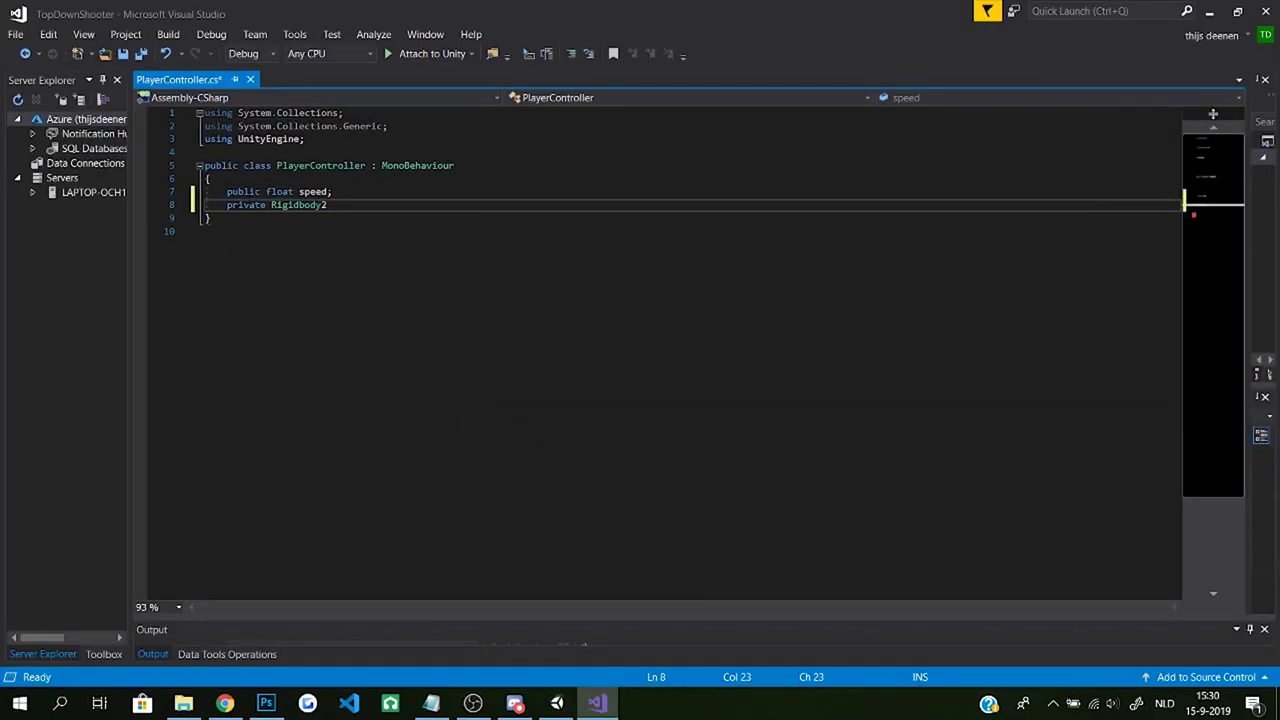
type("private Vector2 moveVelocity;")
key("Return")
key("Return")
type("Start")
key("Return")
type("rb")
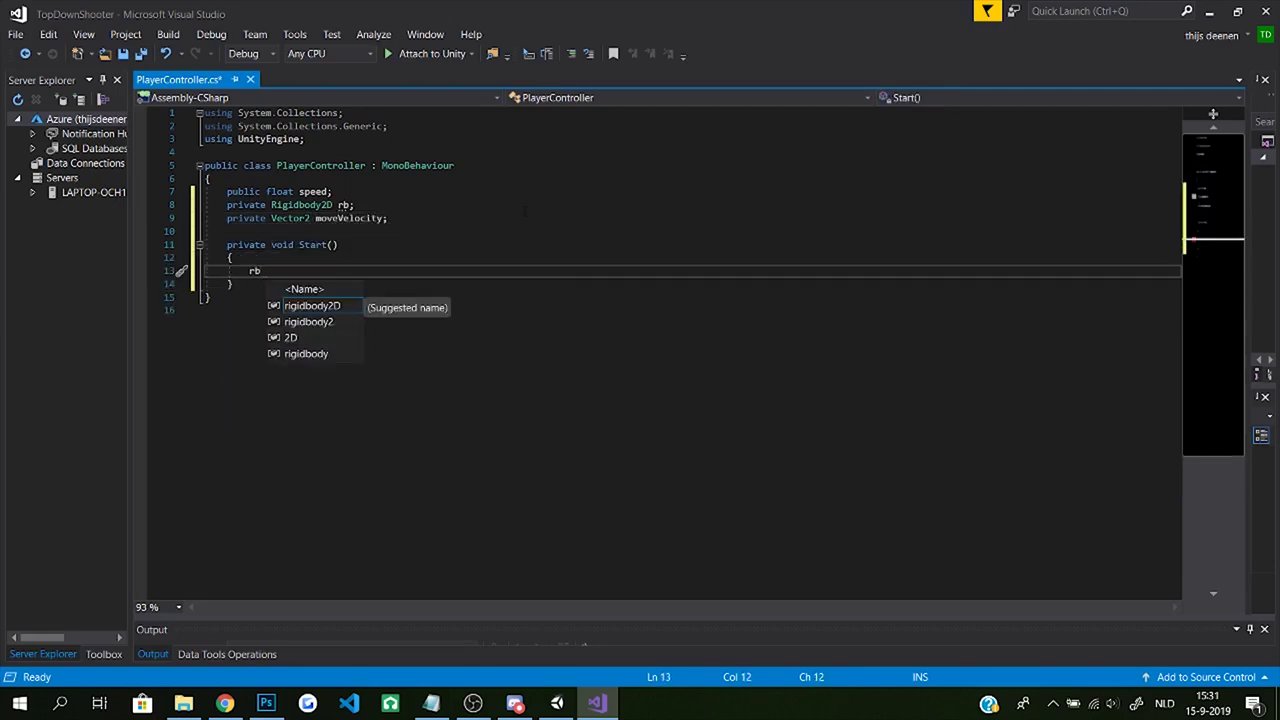
type(" = GetComponent<Rigidbody2D>();")
In Update, set moveVelocity from normalized Horizontal/Vertical input times speed and call rb.MovePosition
key("Down")
key("Return")
key("Return")
type("Update")
key("Return")
type("V")
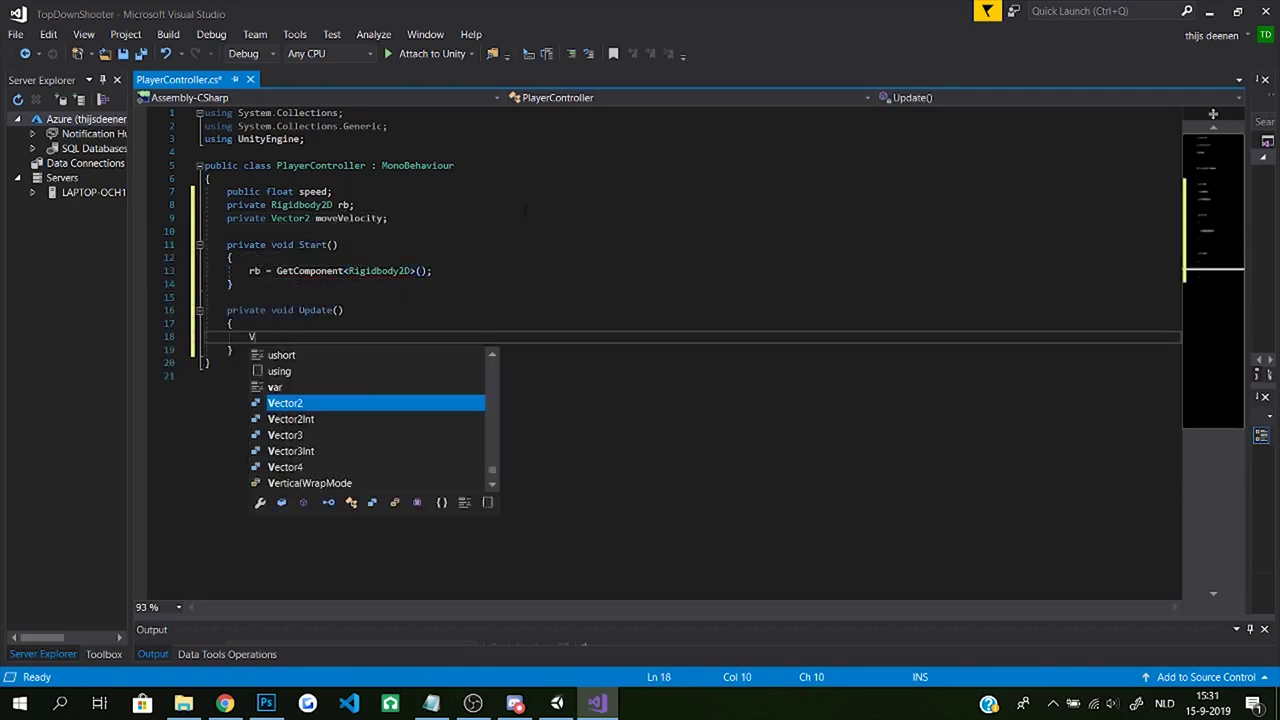
type("ector2 moveInput = new Vector2(Input.GetAxisRaw(\"Horizontal\"), Input.GetAxisRaw())")
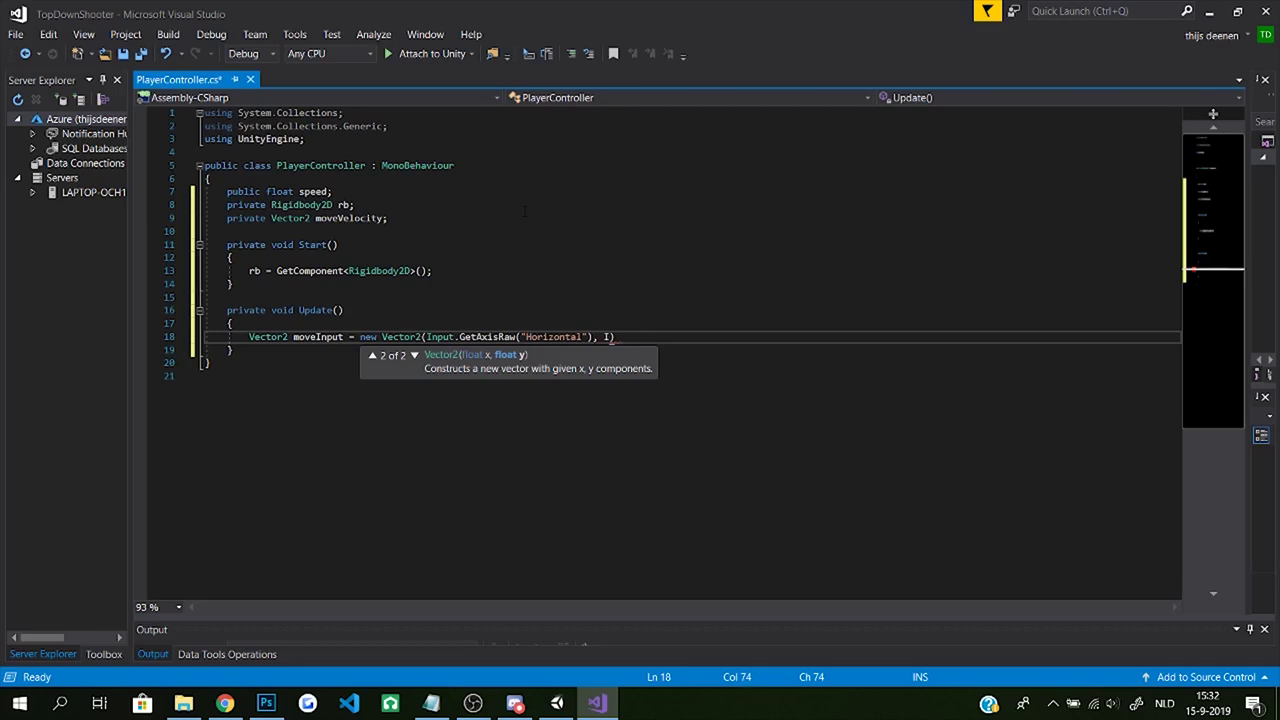
type("\"Vertical\"));")
key("Return")
type("moveVelocity = moveInput.normalized * speed;")
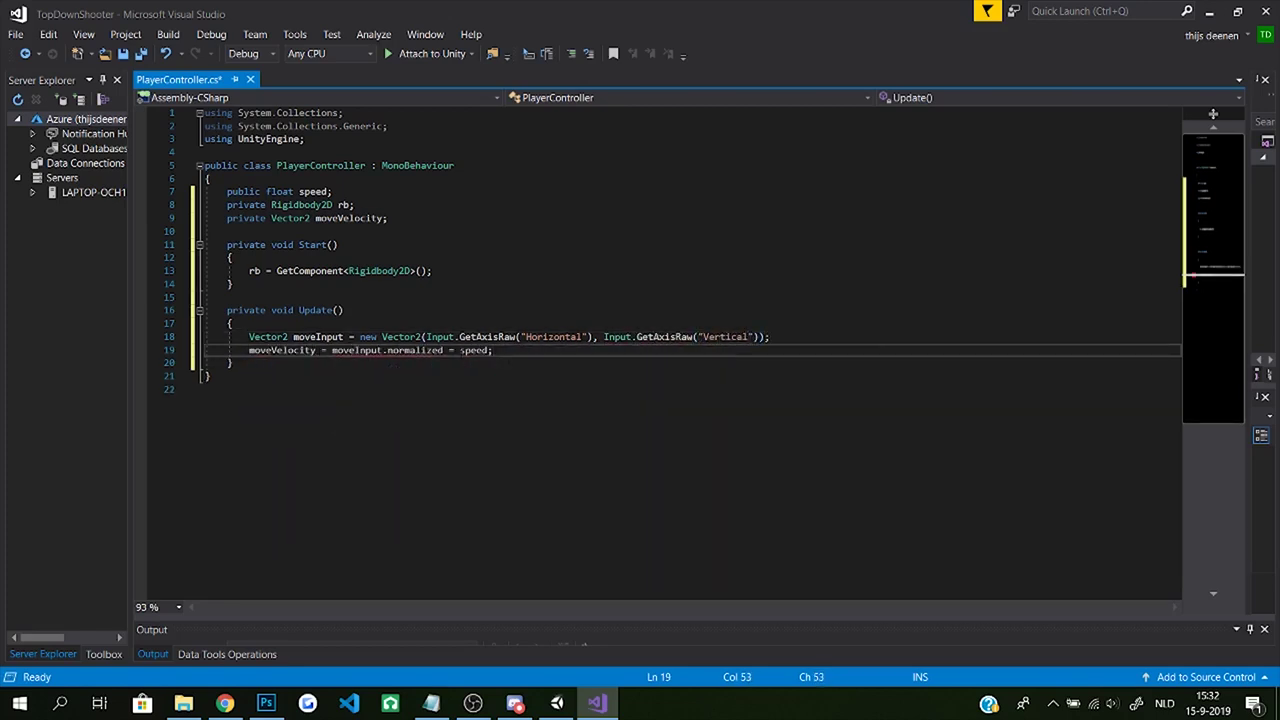
key("Return")
type("rb.MovePosition(rb.position + (")
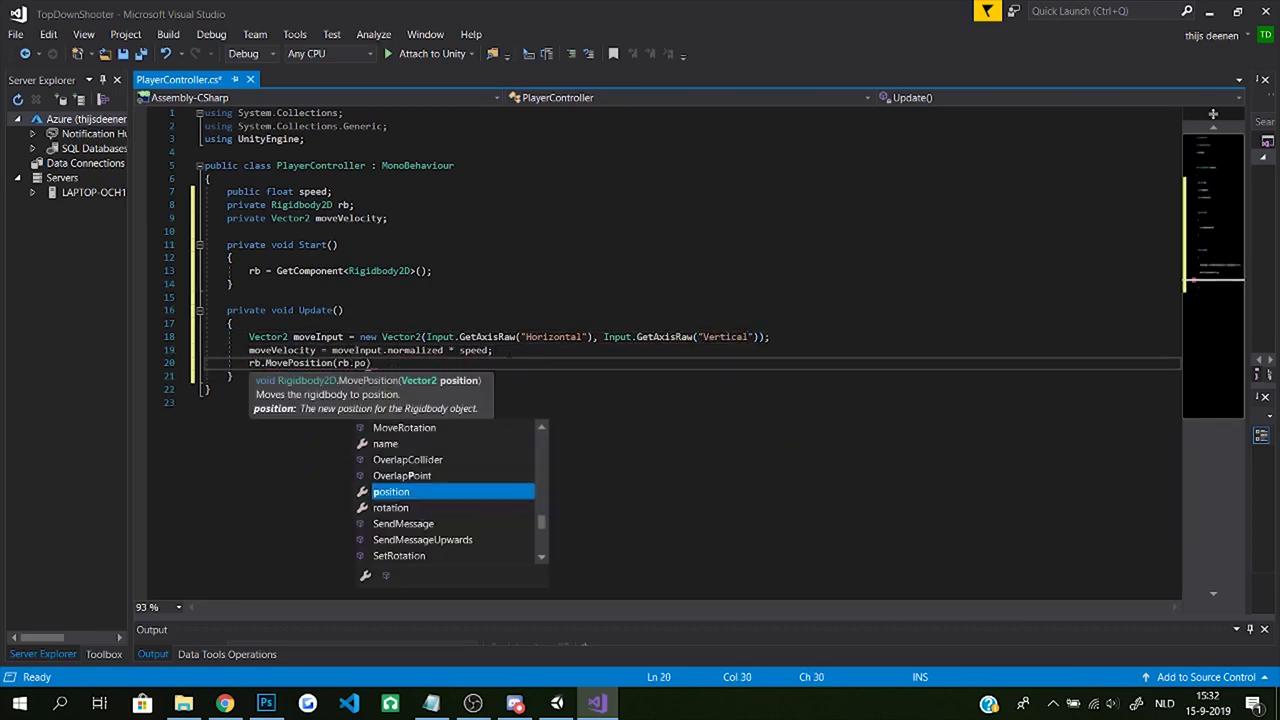
type("moveVelocity * Time.fixedDeltaTime")
Back in Unity, select New Sprite and enter Play mode to test movement
key("alt+Tab")
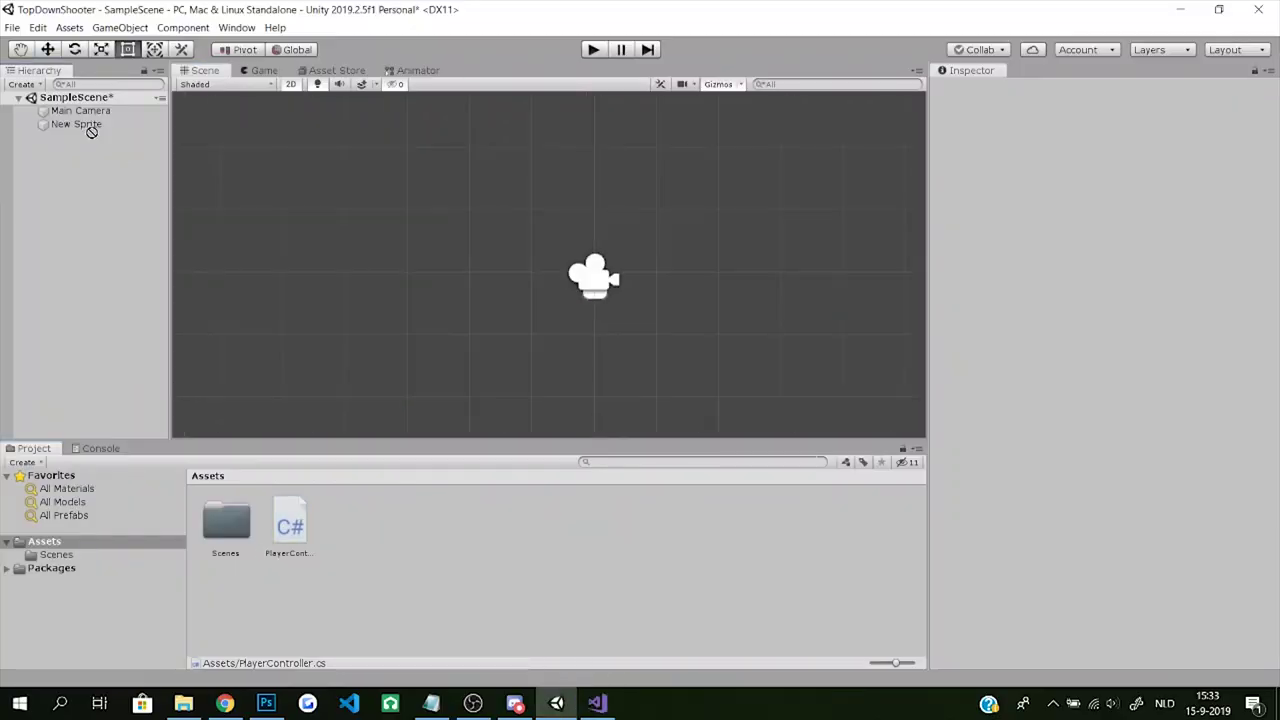
left_click(76, 124)
key("ctrl+p")
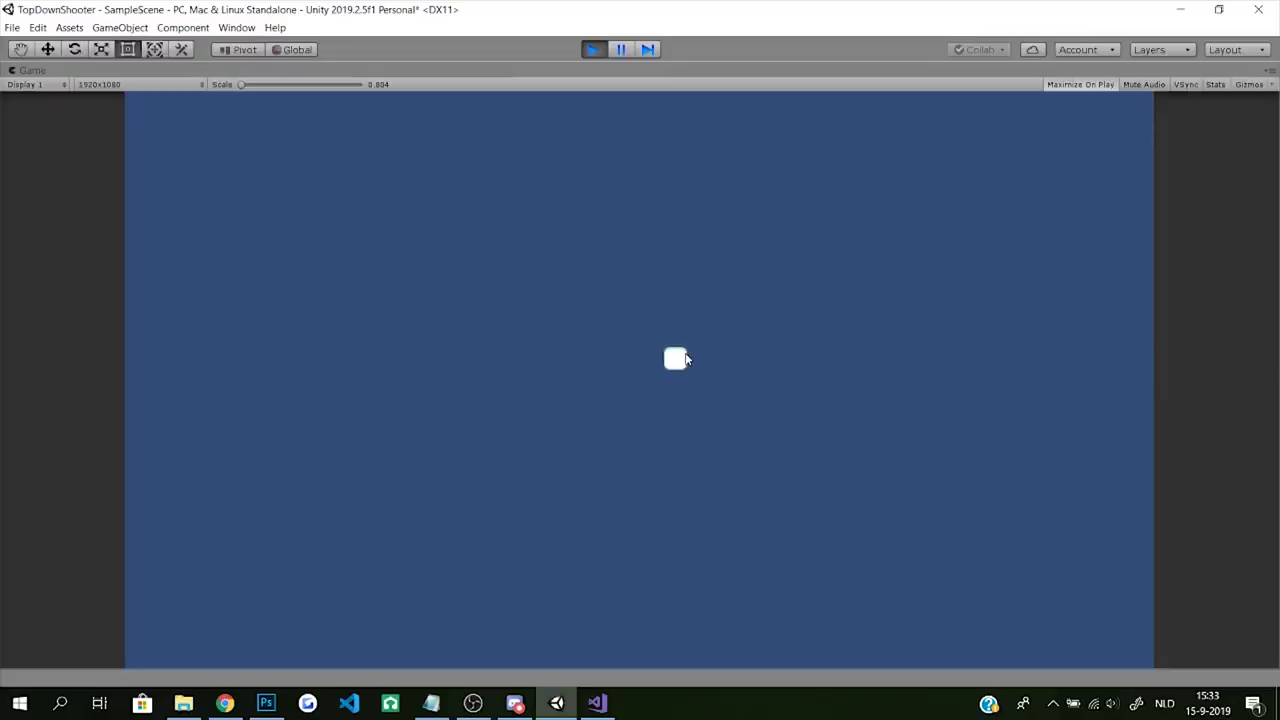
Drive the player square around with the WASD keys in the running game
key("s")
key("w")
key("a")
key("d")
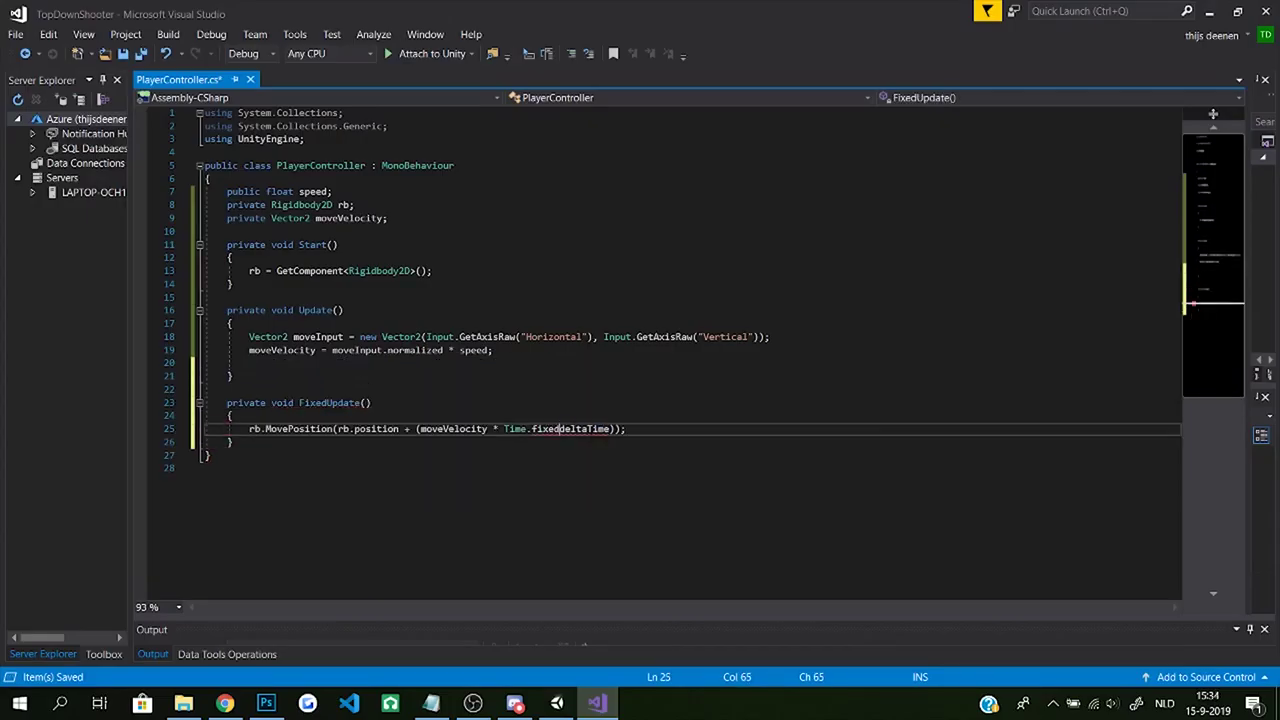
Add Camera cam and a ScreenToWorldPoint mousePos, and rotate the player toward it with Atan2
type("Camera cam;cam = Camera.main;private Vector2")
key("BackSpace")
type("3 mousePos;")
left_click(249, 415)
type("mousePos = cam.ScreenToWorldPoint(new Vector3(Input.mousePosition.x, Input.mousePosition.y, Input.mousePosition.z));")
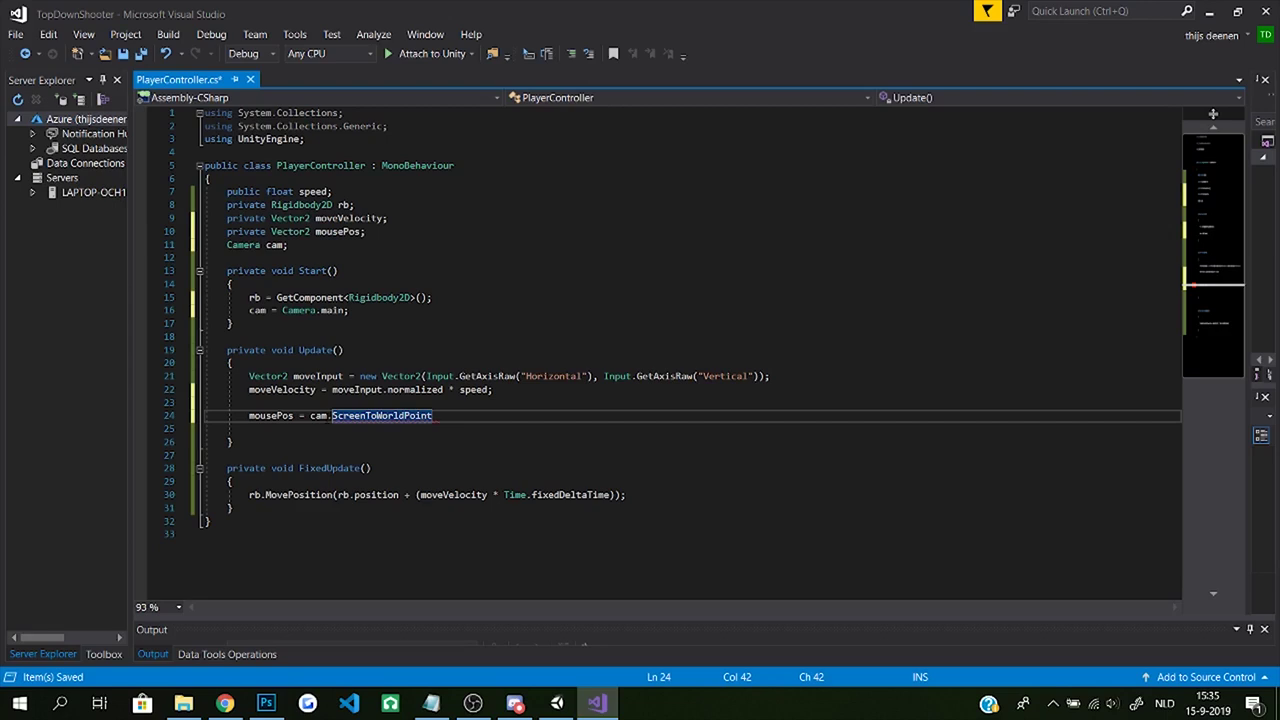
key("Return")
type("rb.transform.eulerAngles = new Vector3(0, 0, Mathf.Atan2((mousePos.y - transform.position.y), (mousePos.x - transform.position.x))")
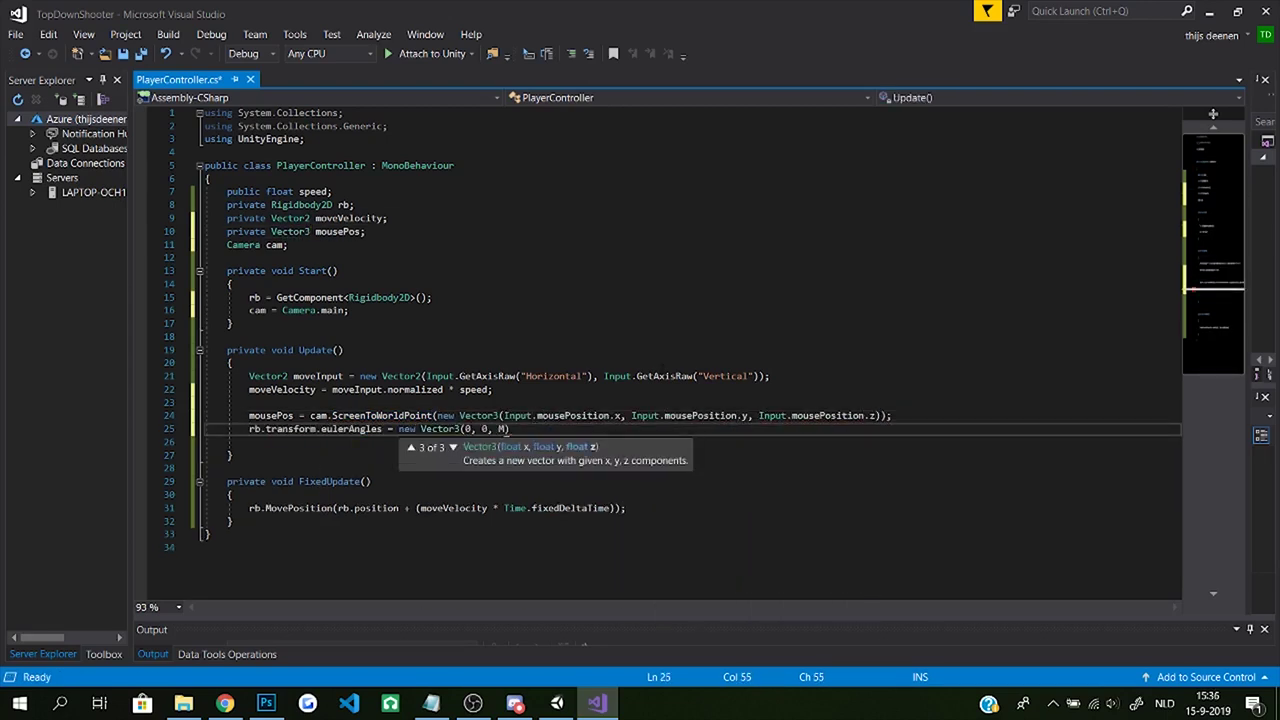
type(" * Mathf.Rad2Deg);")
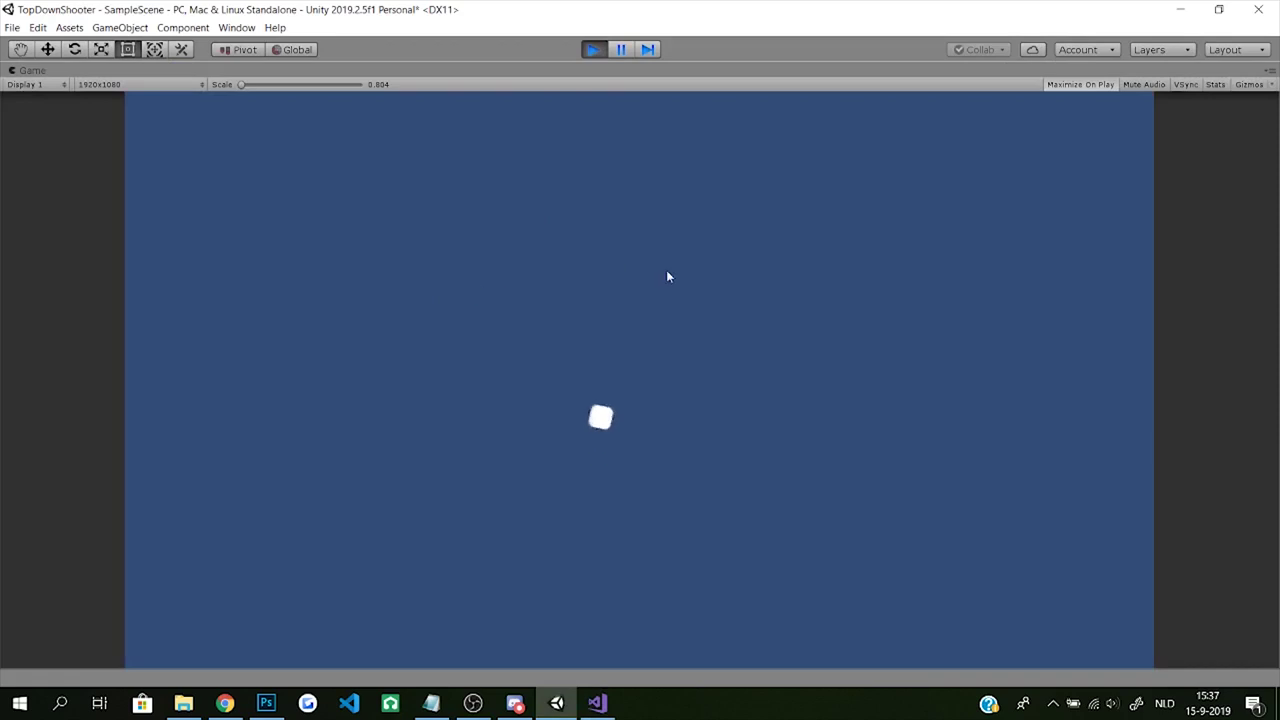
Steer the white square with WASD while it turns to follow the mouse
key("d")
key("w")
key("a")
key("d")
key("s")
key("d")
key("a")
key("w")
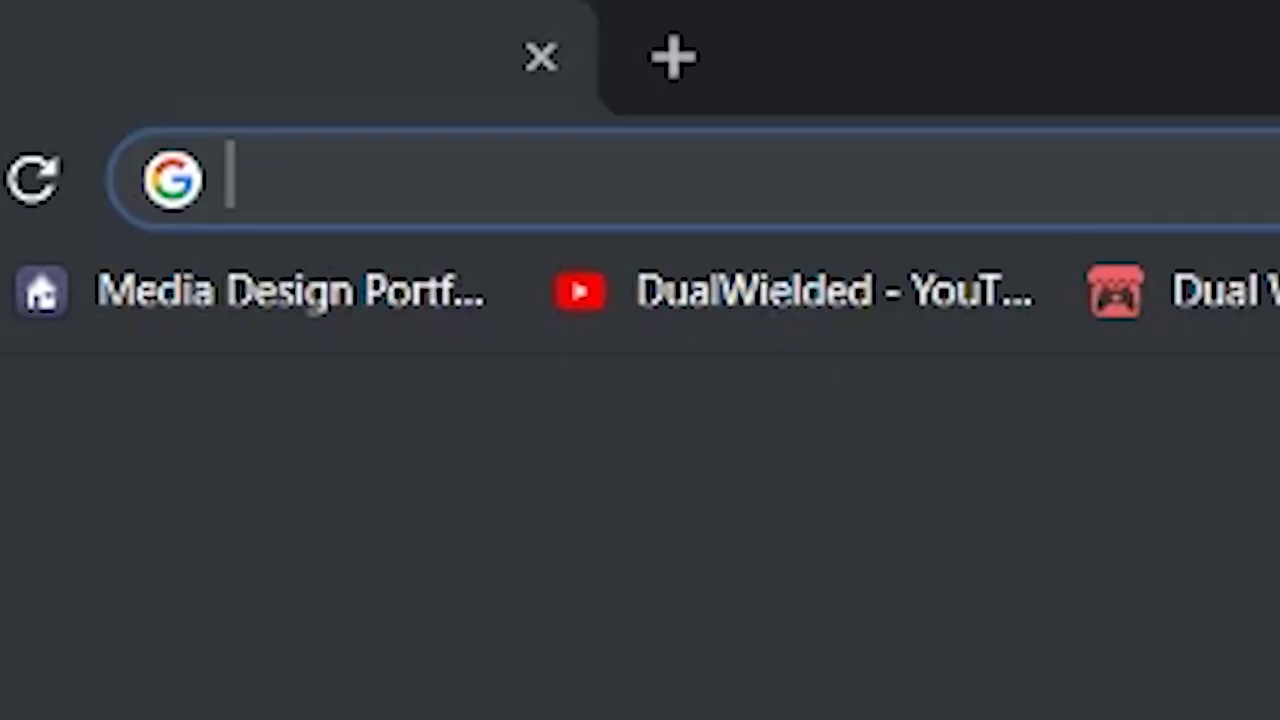
Search Google images for 'dumr round things' and scroll through the results
type("dumr round things")
key("Return")
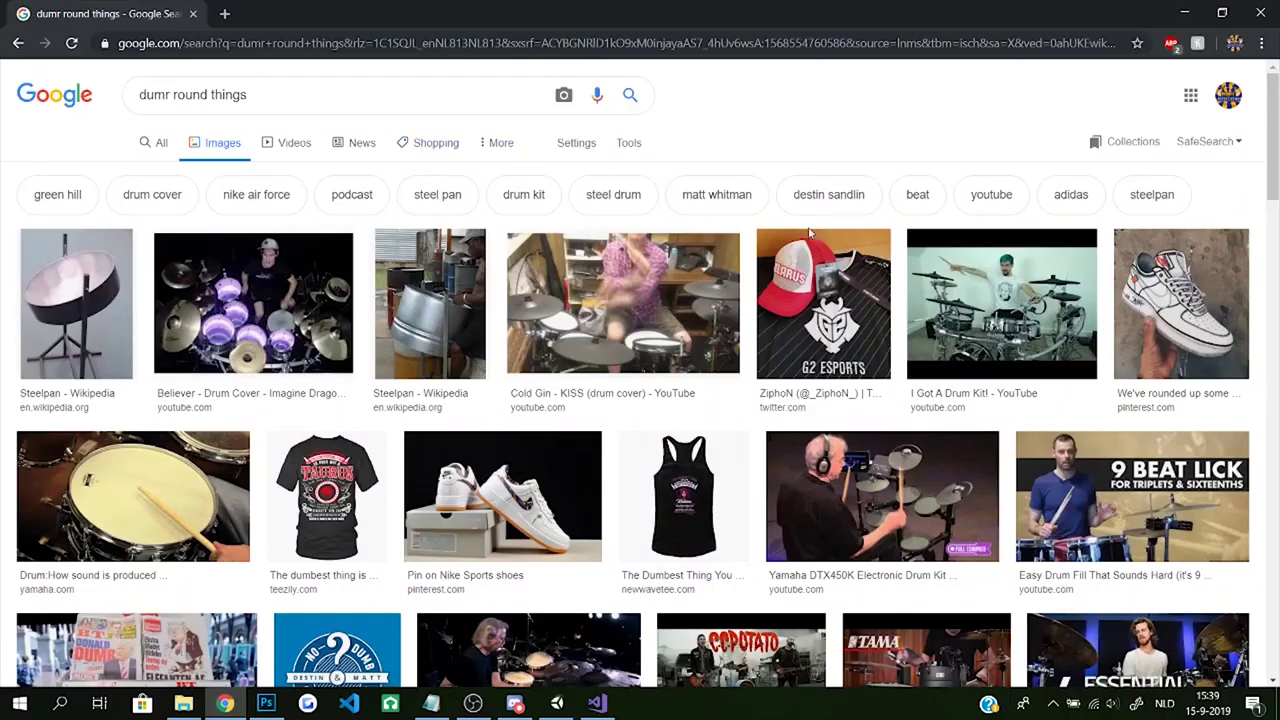
scroll(757, 265, "down", 3)
scroll(757, 265, "down", 15)
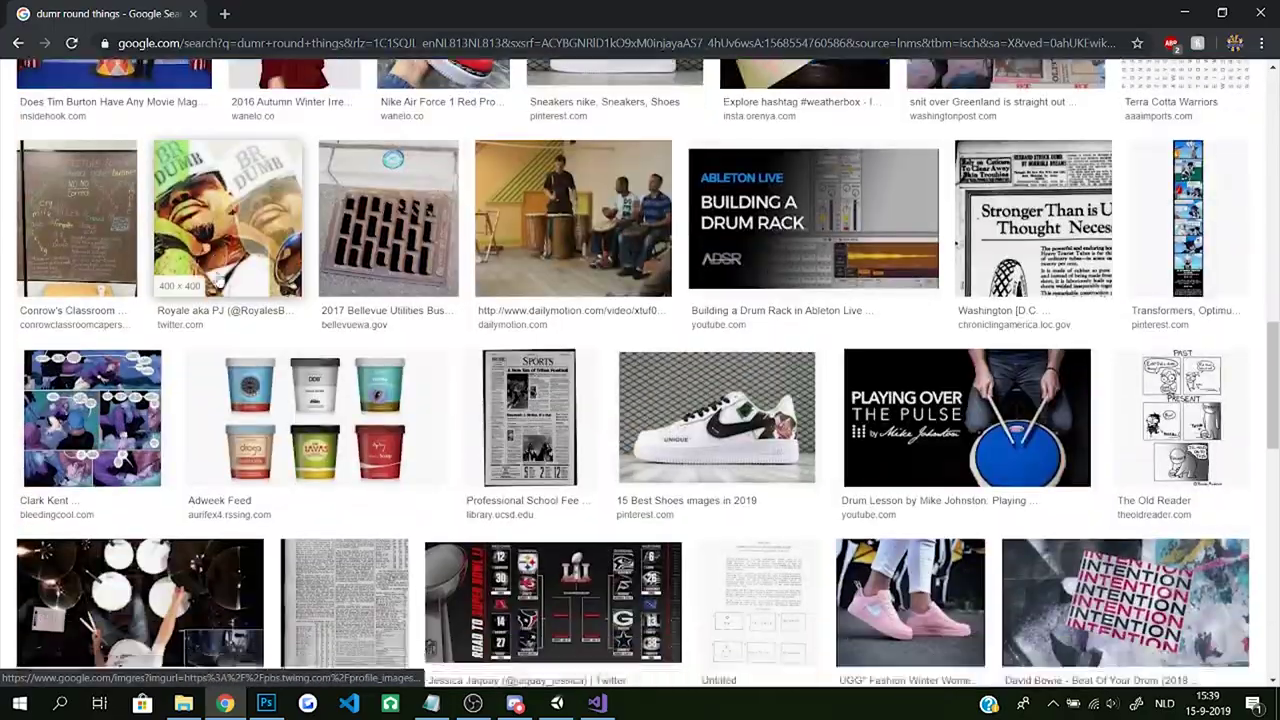
scroll(590, 281, "down", 15)
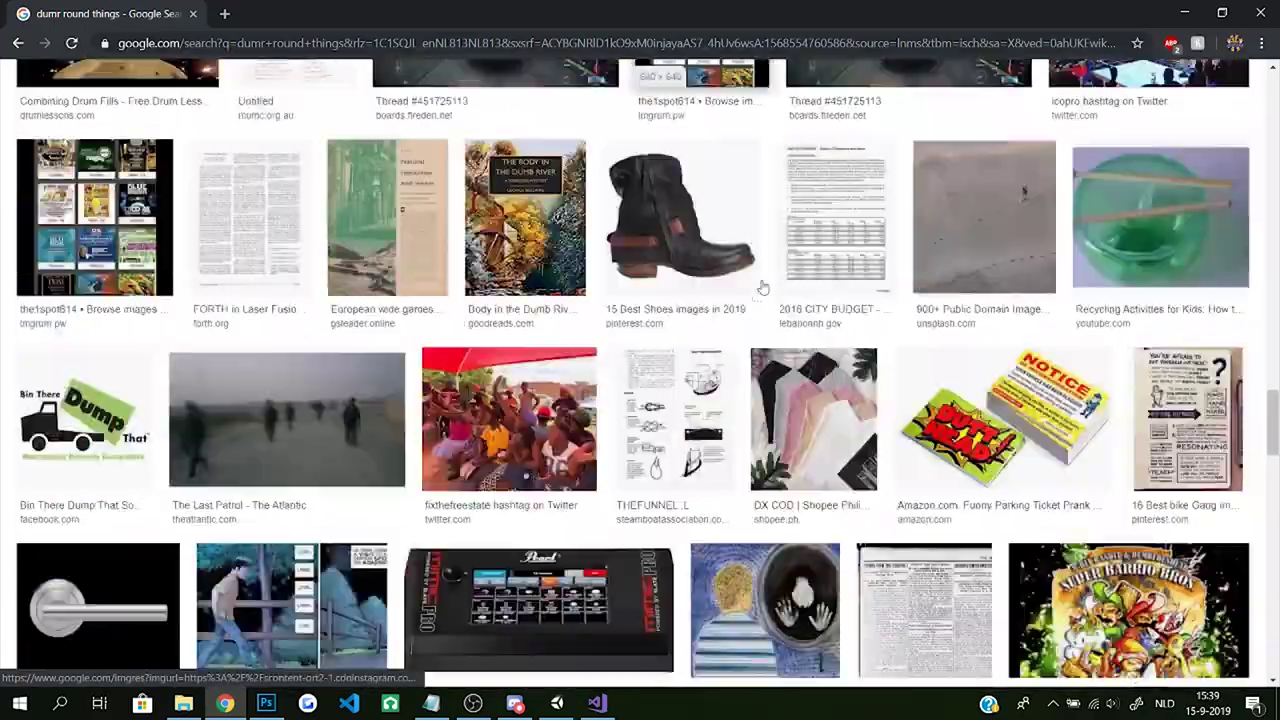
scroll(762, 289, "down", 5)
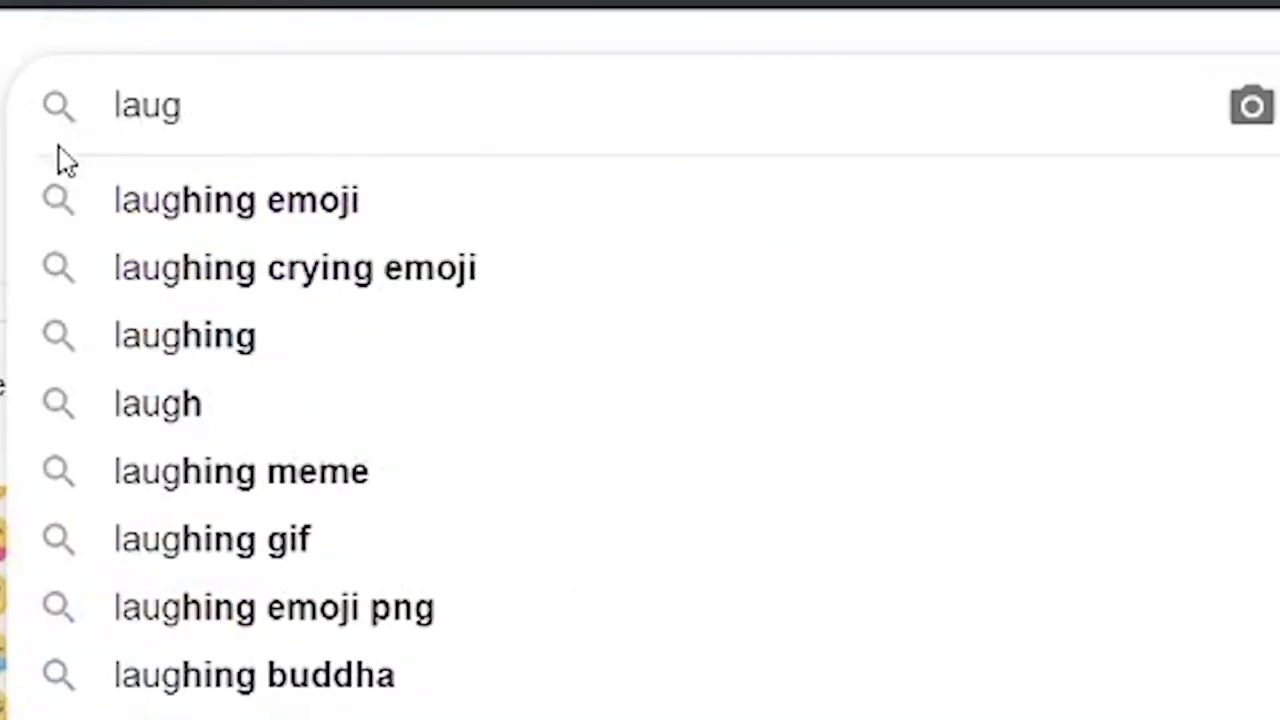
Finish the 'laughing emoji' search, then draw a brown-filled rectangle in Photoshop
type("hing emoji")
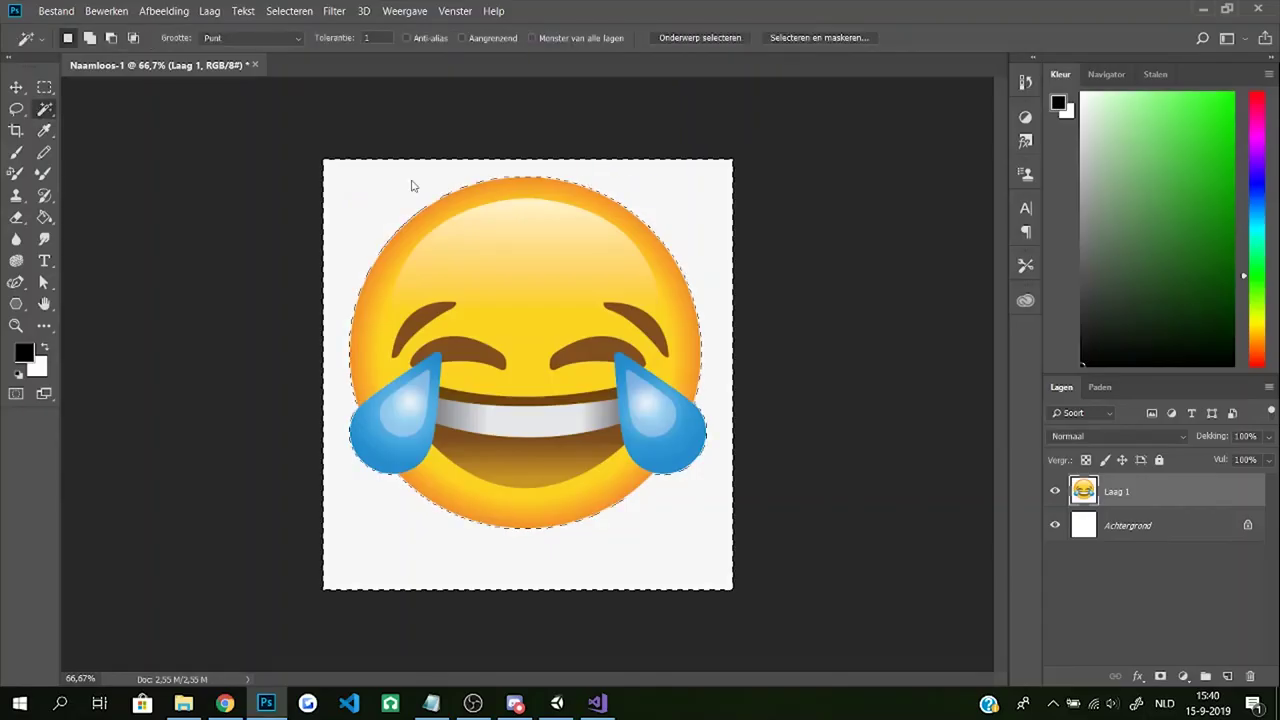
left_click(1117, 527)
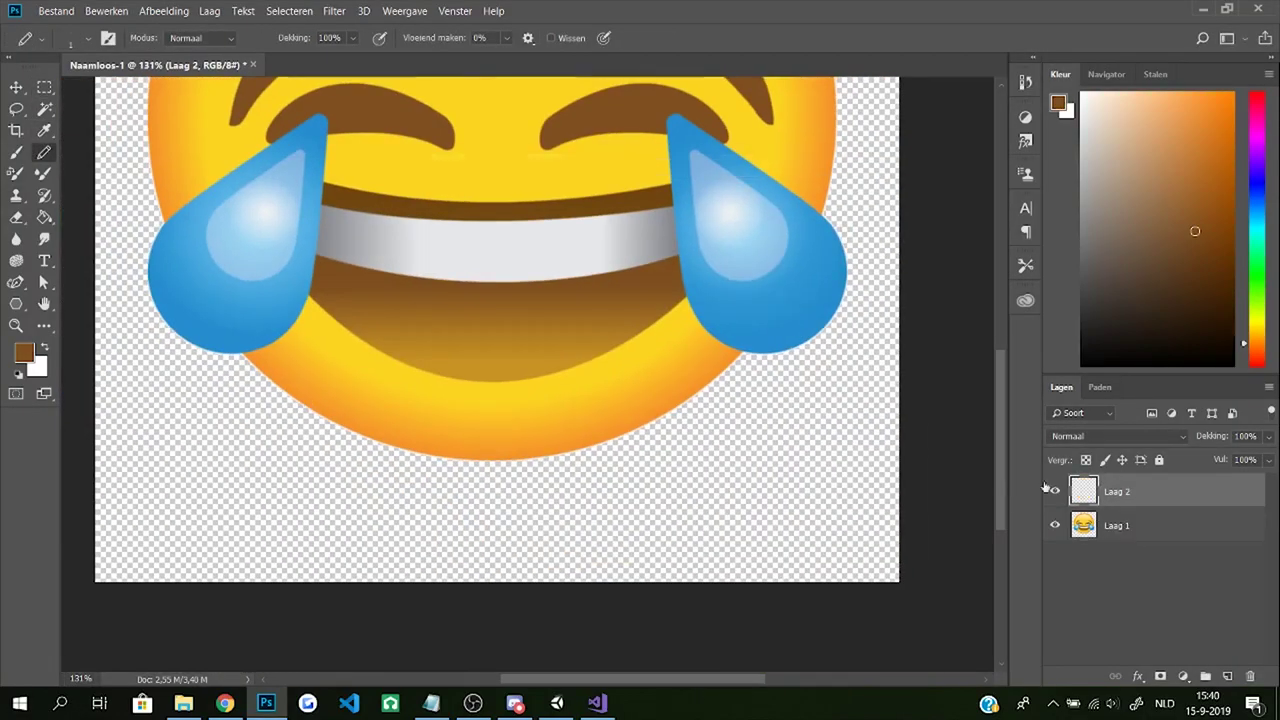
scroll(600, 317, "up", 2, "alt")
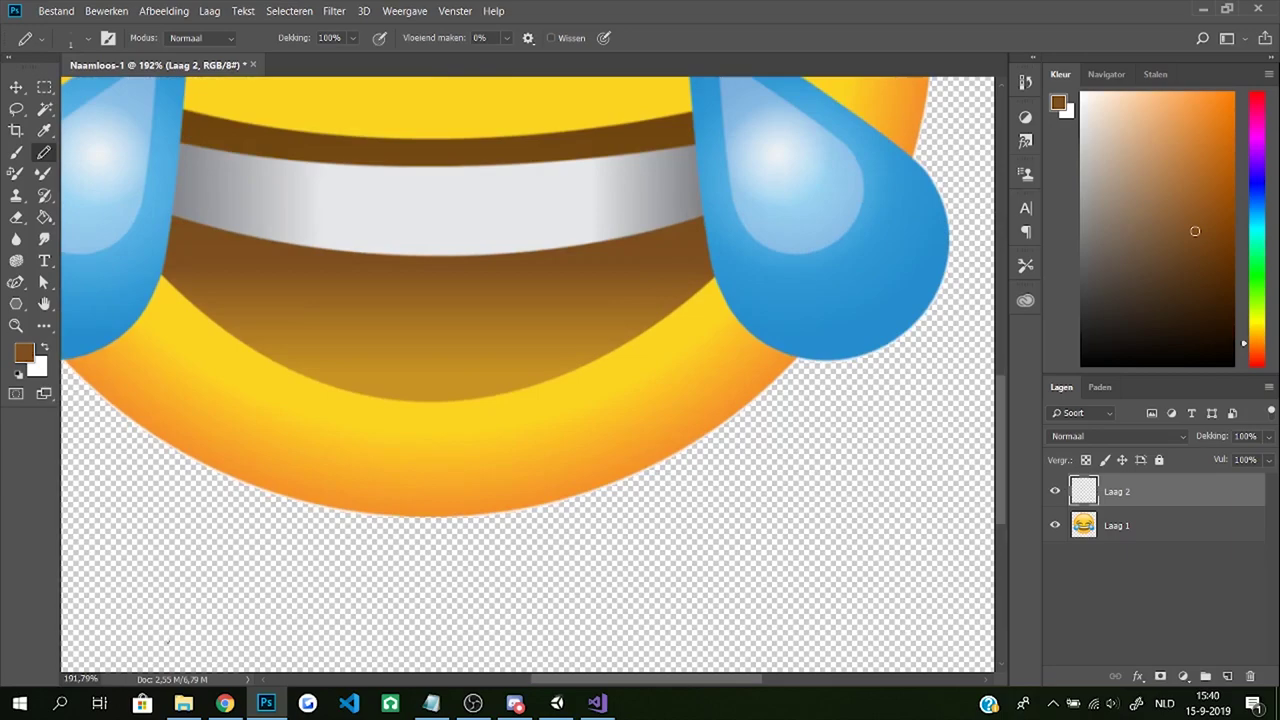
mouse_move(186, 290)
left_mouse_down("shift")
mouse_move(186, 600)
mouse_move(848, 586)
left_mouse_up("shift")
scroll(147, 586, "up", 2, "alt")
scroll(856, 611, "up", 5, "alt")
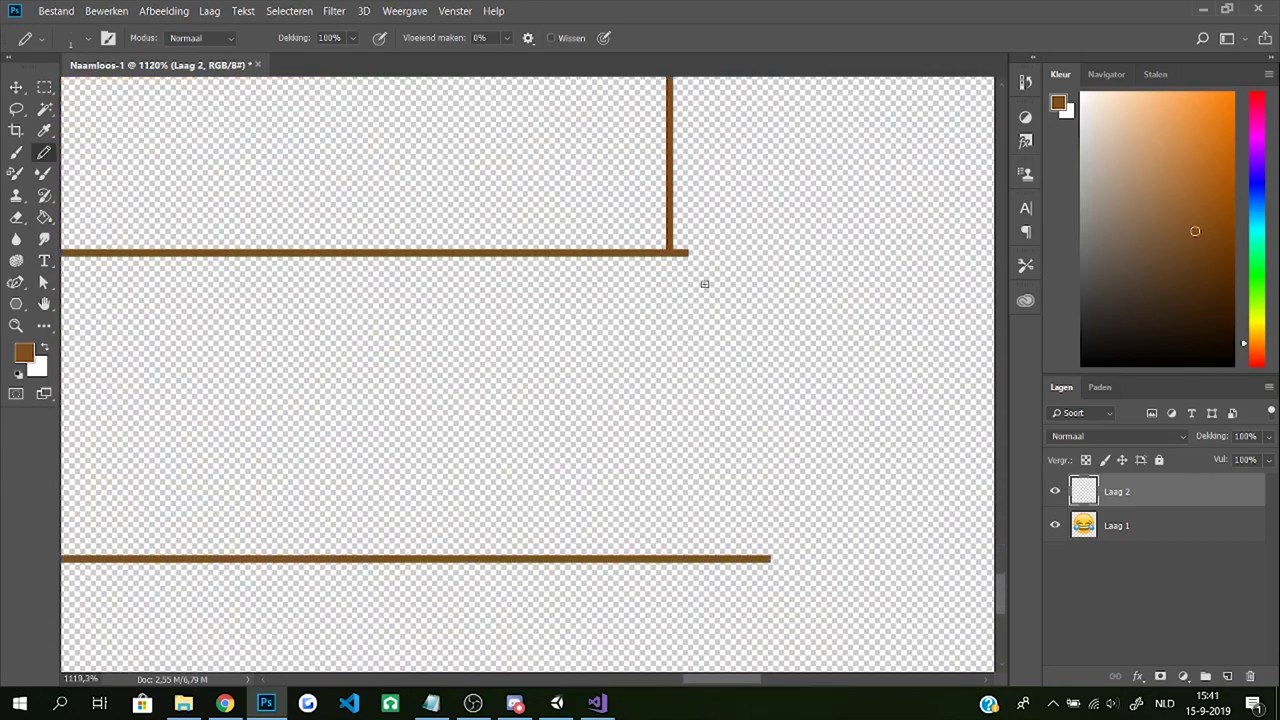
left_click(764, 253, "shift")
left_click(764, 558, "shift")
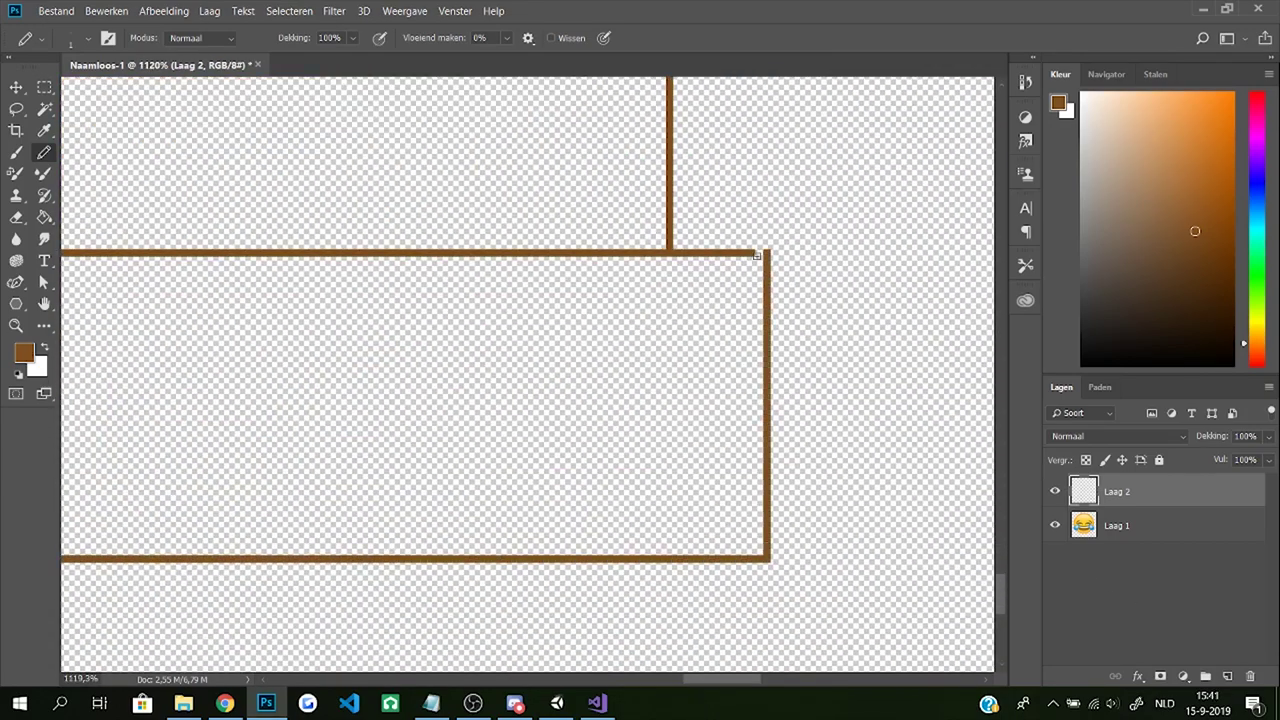
scroll(764, 558, "down", 5, "alt")
key("g")
Draw a curved magenta tongue shape across the brown block and fill it magenta
left_click(426, 303)
scroll(486, 411, "down", 2, "alt")
scroll(410, 354, "up", 3, "alt")
key("b")
mouse_move(186, 271)
left_mouse_down()
mouse_move(509, 320)
mouse_move(777, 286)
left_mouse_up()
key("g")
left_click(500, 420)
key("b")
scroll(506, 593, "down", 5, "alt")
scroll(506, 593, "up", 5, "alt")
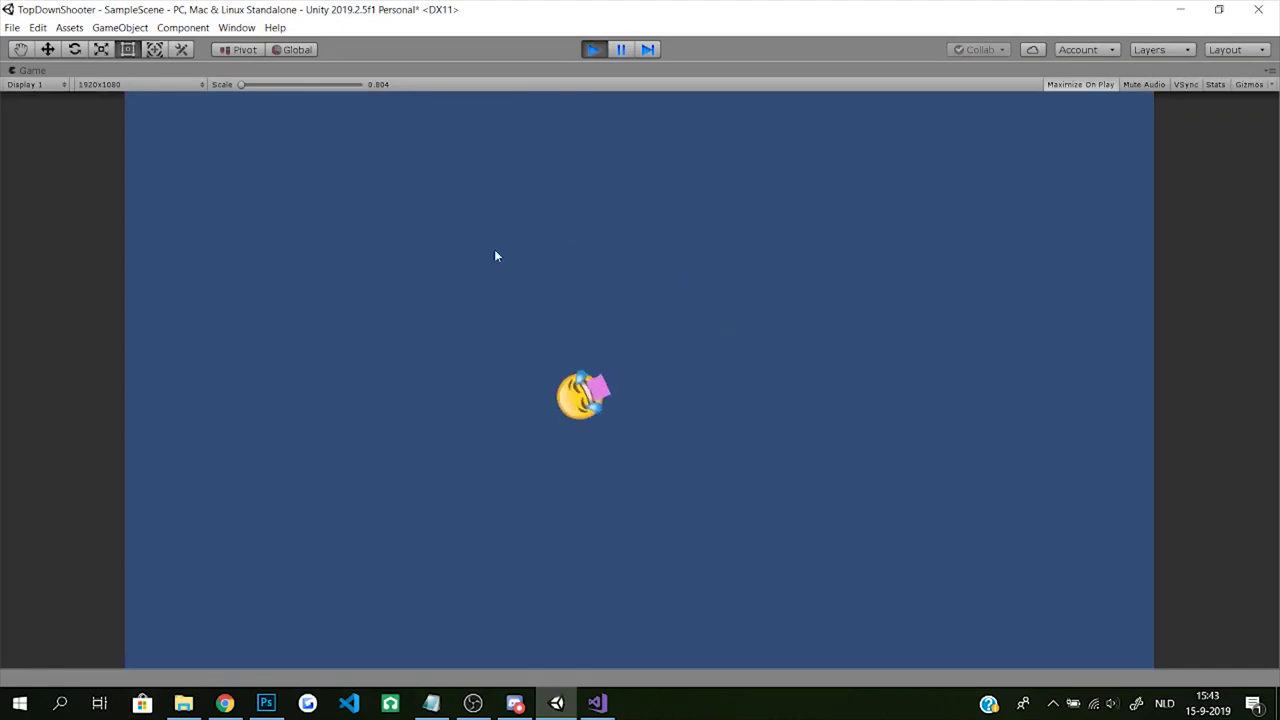
Exit Play mode in Unity
left_click(592, 50)
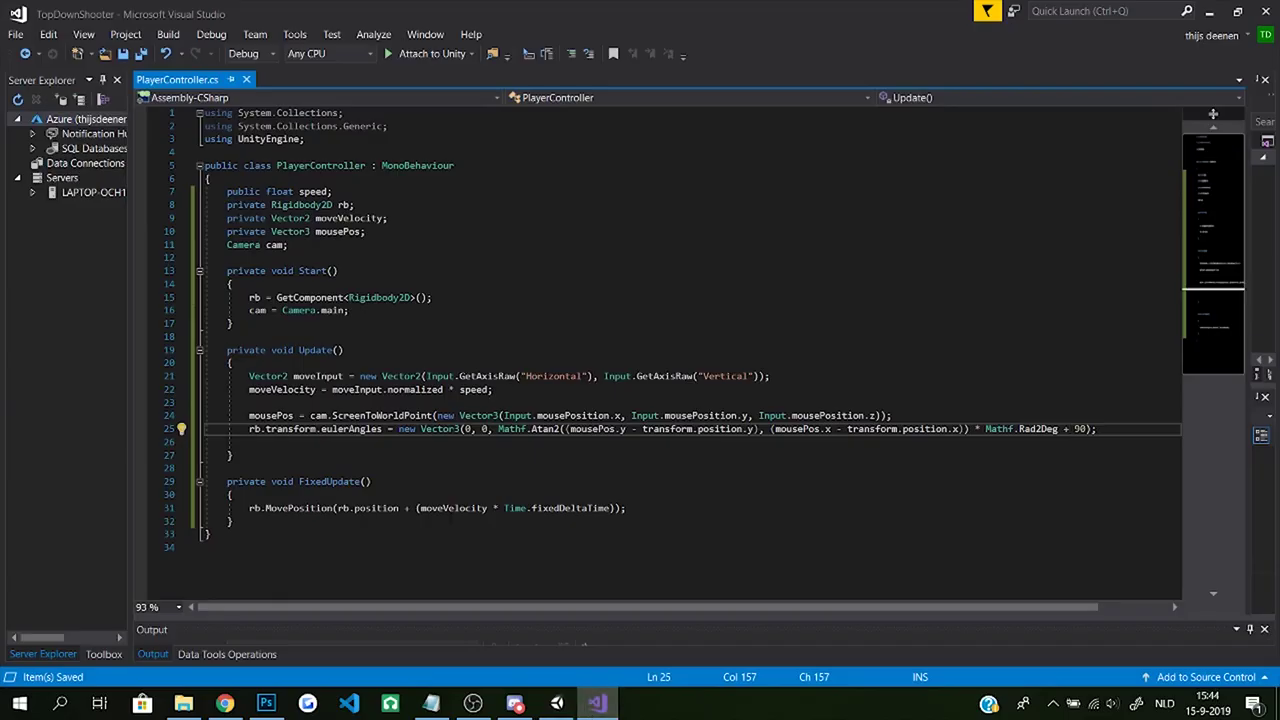
Add an if block on GetKeyDown(KeyCode.Mouse0) and an int cooldownTimer field set to 10
scroll(835, 415, "down", 3)
type("if (Input.GetKeyDown(KeyCode.Mouse0))")
key("Return")
type("{")
key("Return")
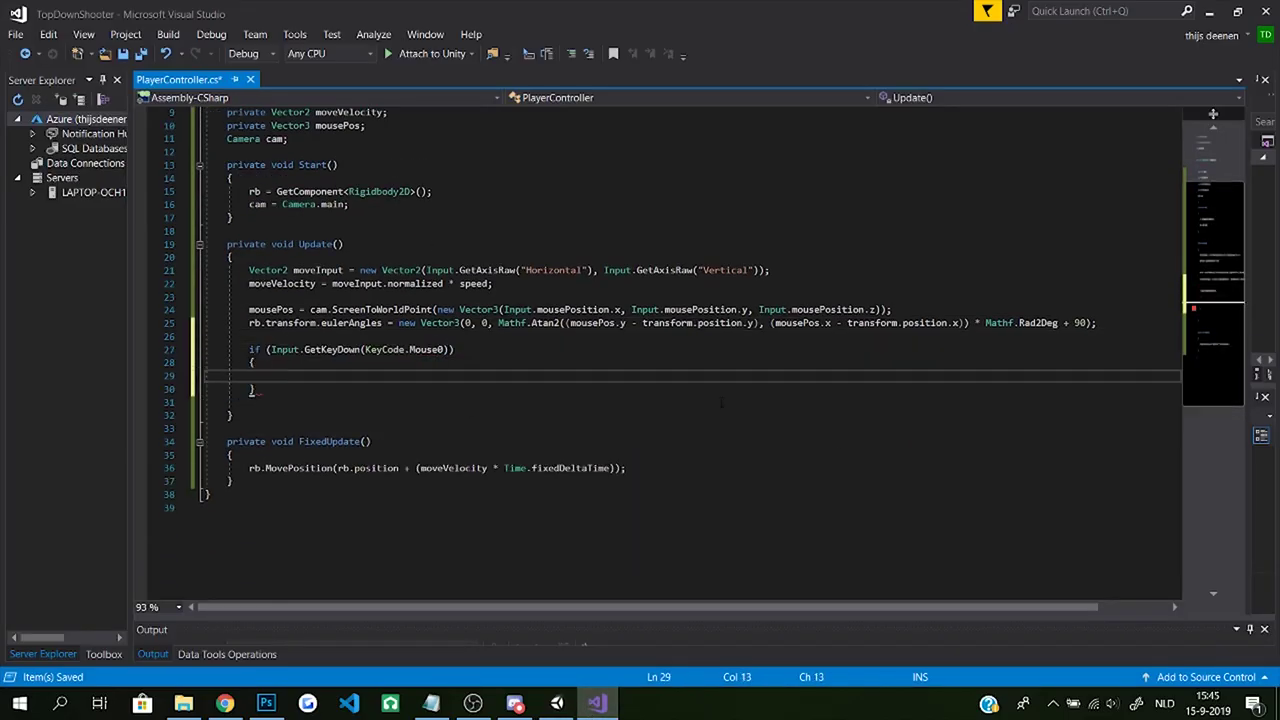
scroll(836, 416, "up", 3)
left_click(289, 244)
Decrease cooldownTimer by Time.deltaTime, require cooldownTimer <= 0 to fire, and reset it to 1
key("Return")
type("int cooldownTimer = 10;")
scroll(652, 400, "down", 3)
left_click(233, 217)
key("Return")
type("cooldownTimer -= Time.deltaTime;")
left_click(448, 323)
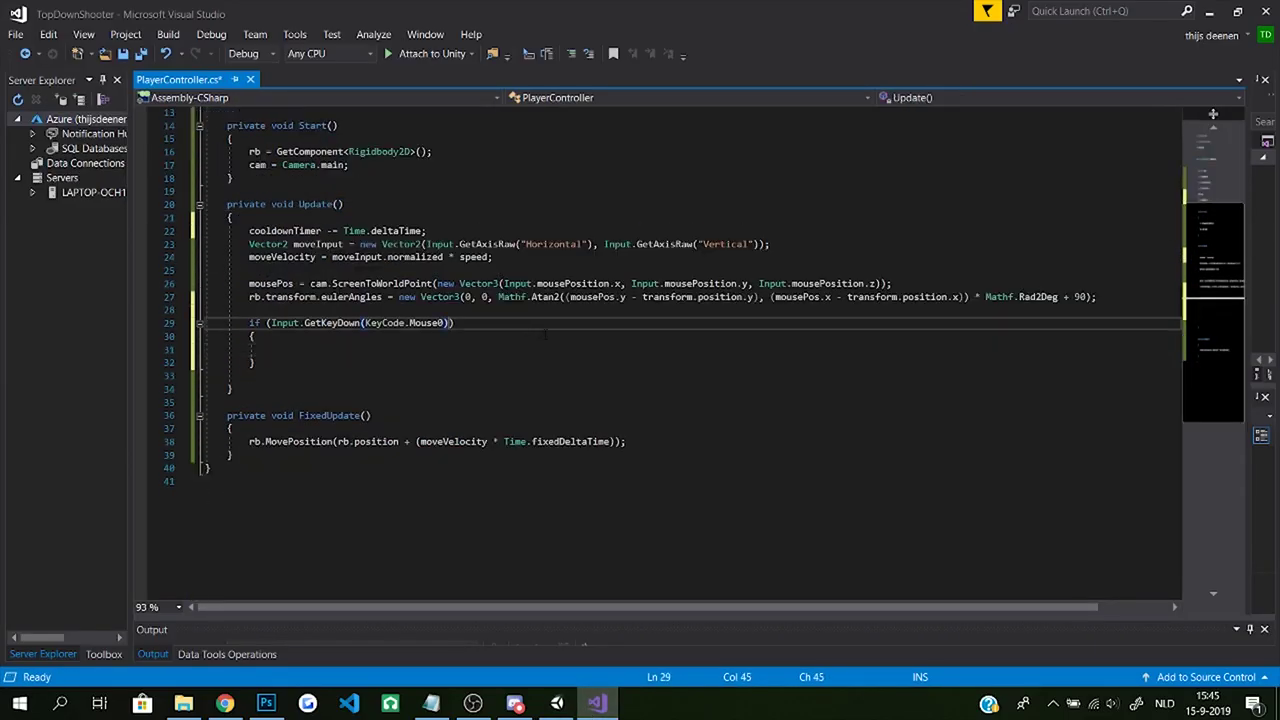
type("&& cooldownTimer <= 0")
left_click(271, 349)
type("cooldownTimer = 1;")
Instantiate the bullet at a public GameObject offset's position with the player's rotation, and save
key("Return")
type("Instantiate")
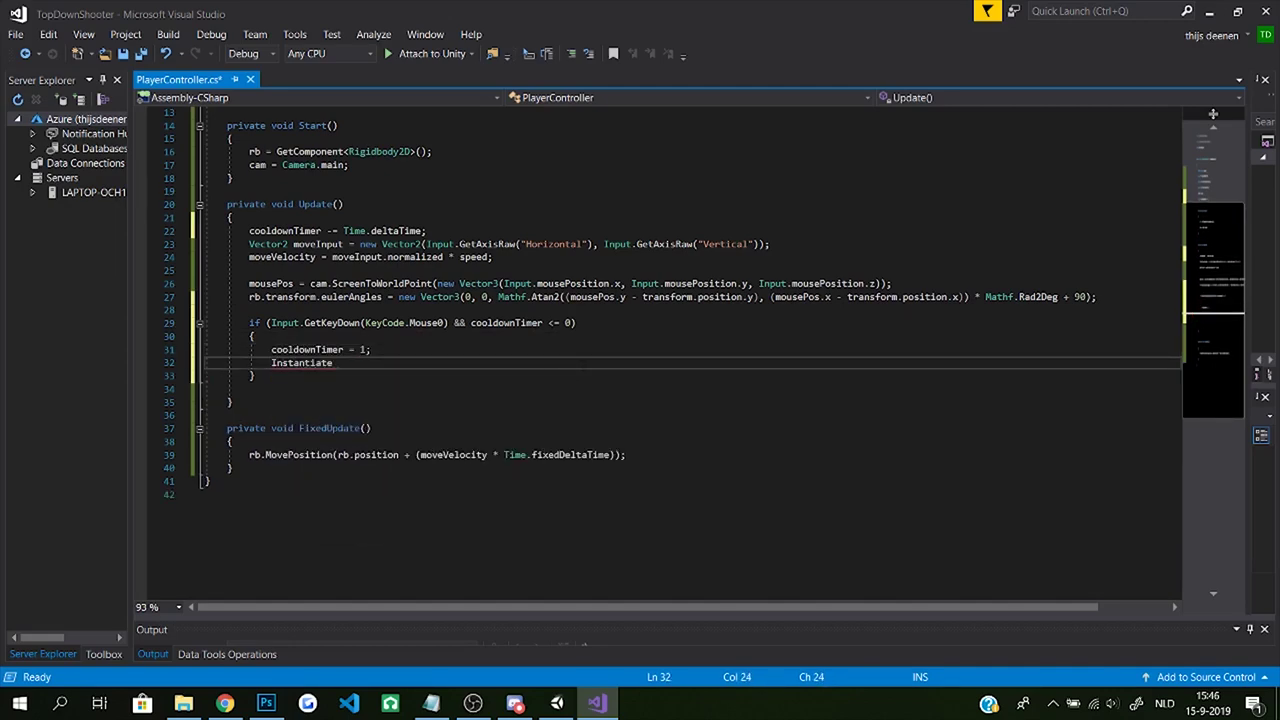
type("(bullet)")
scroll(510, 234, "up", 5)
key("Return")
type("public GameObject offset;")
left_click(369, 547)
type(", offset.transform.position, transform.rotation")
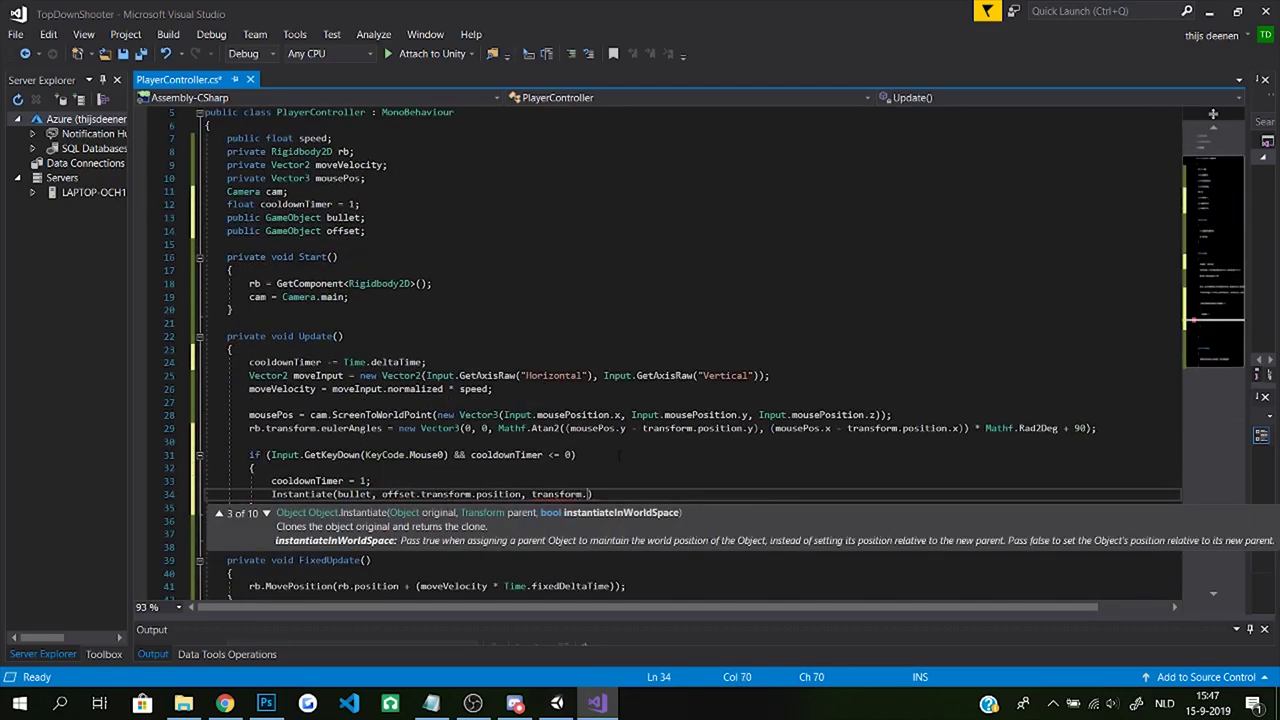
key("ctrl+s")
key("alt+Tab")
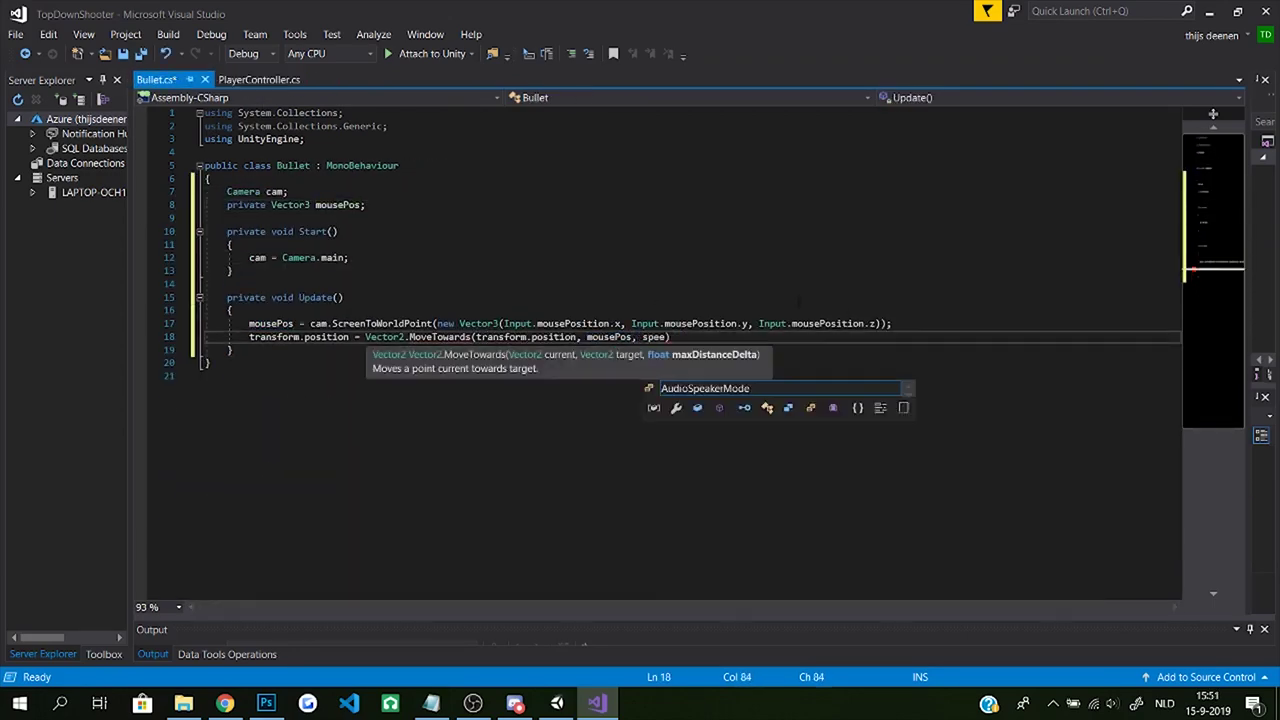
Fire a test bullet in the running game and restore the MoveTowards line to the end of Update
left_click(473, 164)
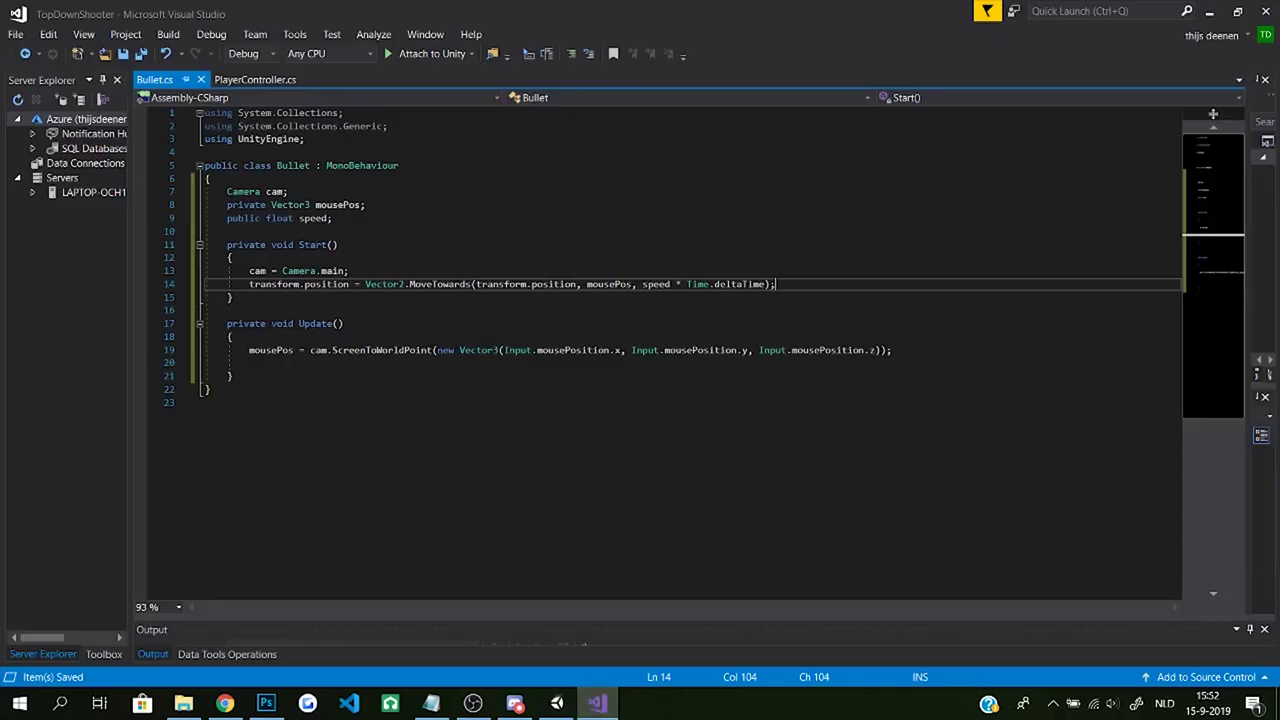
key("ctrl+z")
key("ctrl+z")
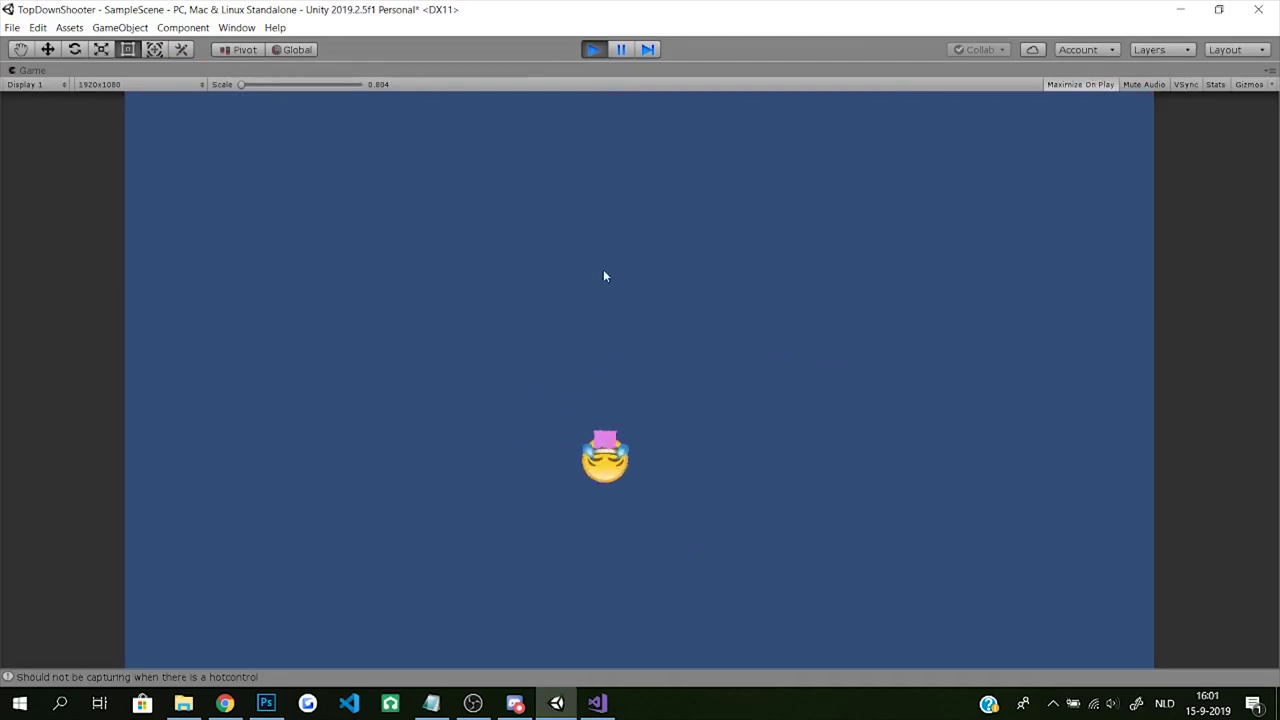
Fire bullets at two different aim points, then stop Play mode and return to Visual Studio
left_click(420, 404)
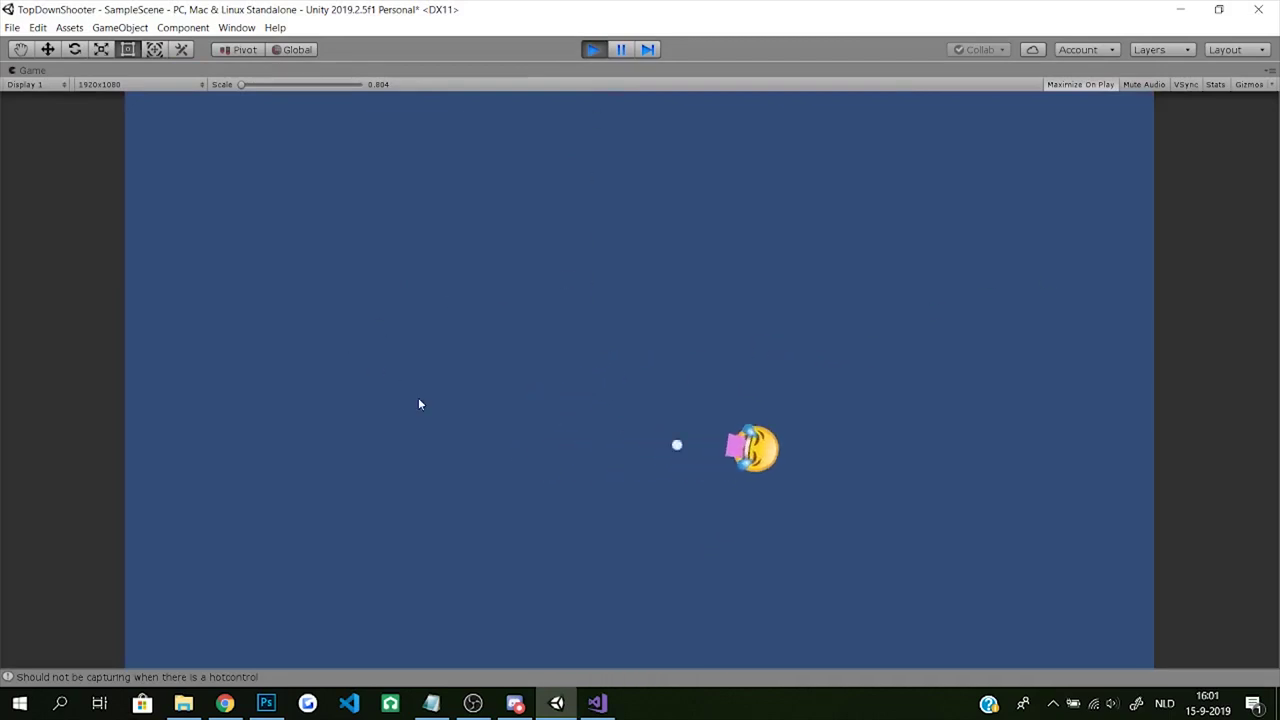
left_click(563, 263)
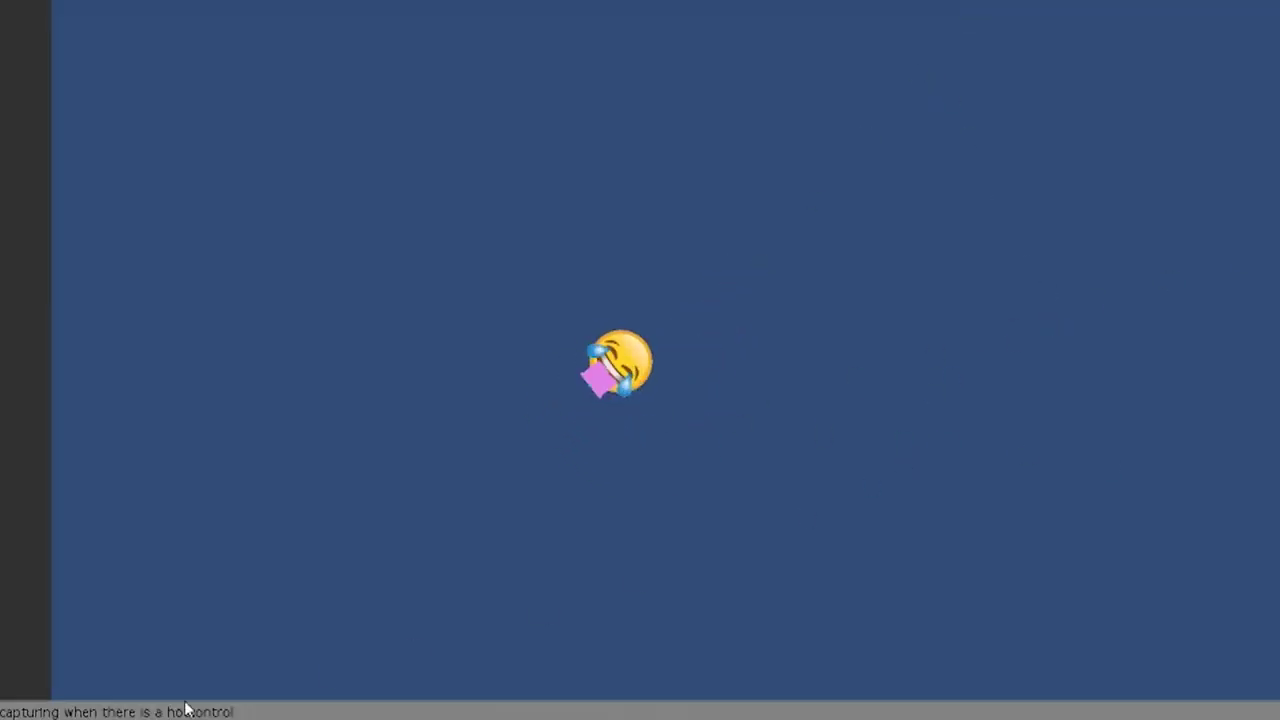
key("ctrl+p")
key("alt+Tab")
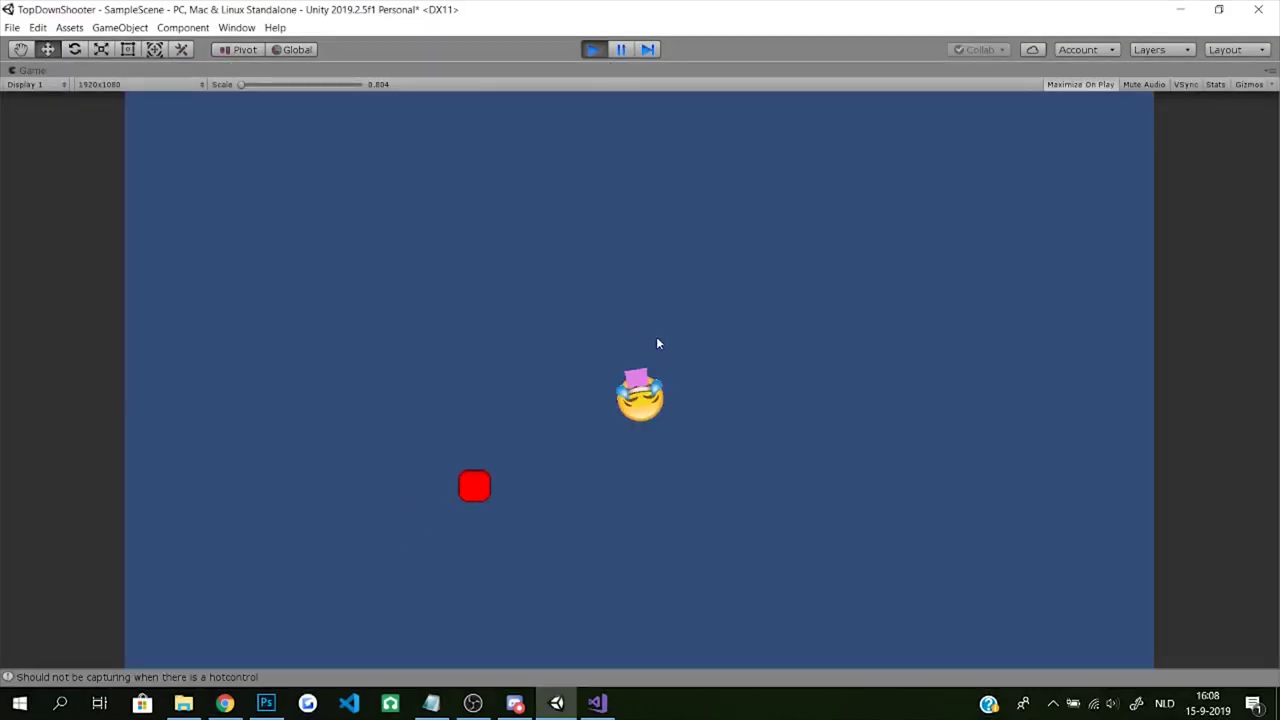
Move the player right with D to check that the enemy chases it
key("d")
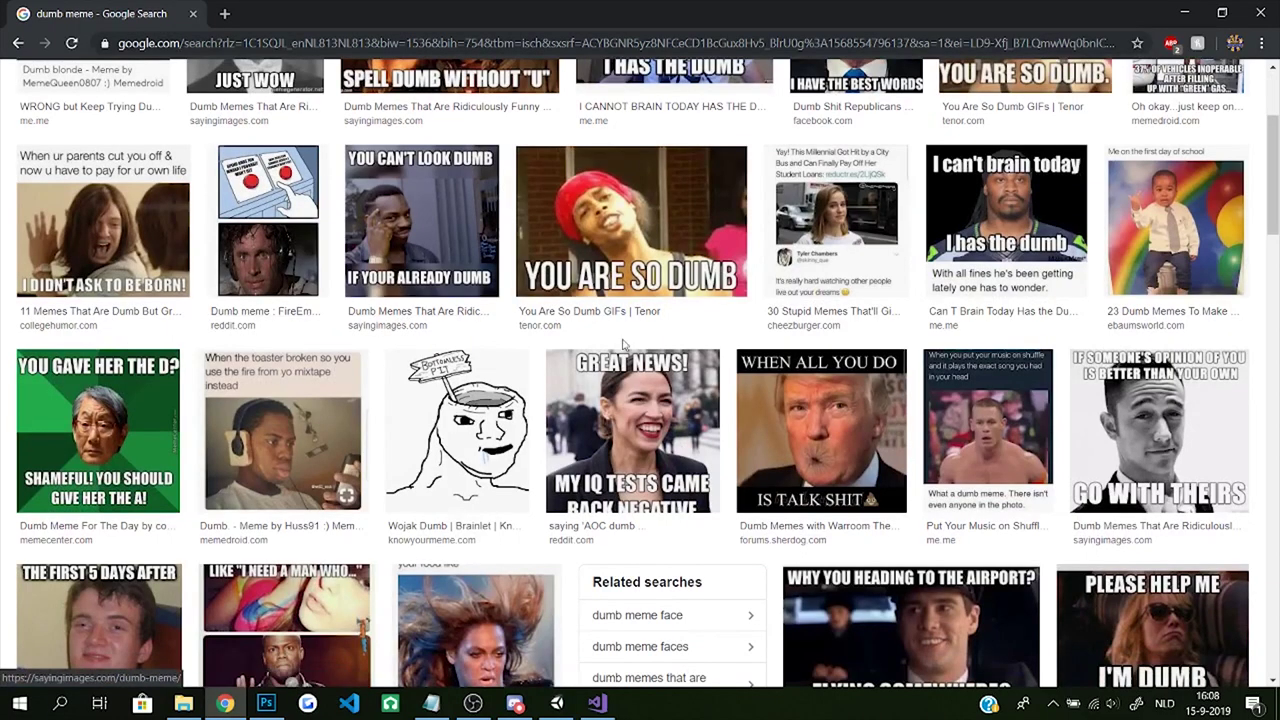
Preview the green meme and the next image, then drag an Enemy instance into the scene
left_click(122, 502)
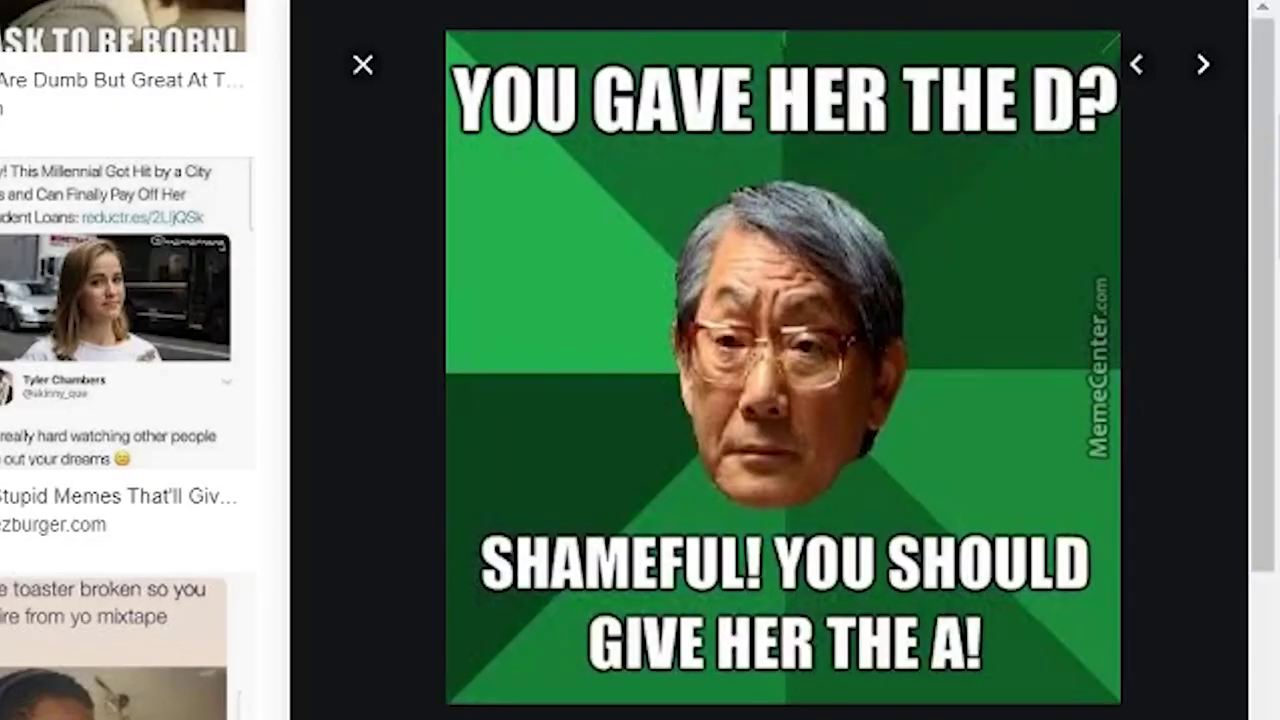
key("Right")
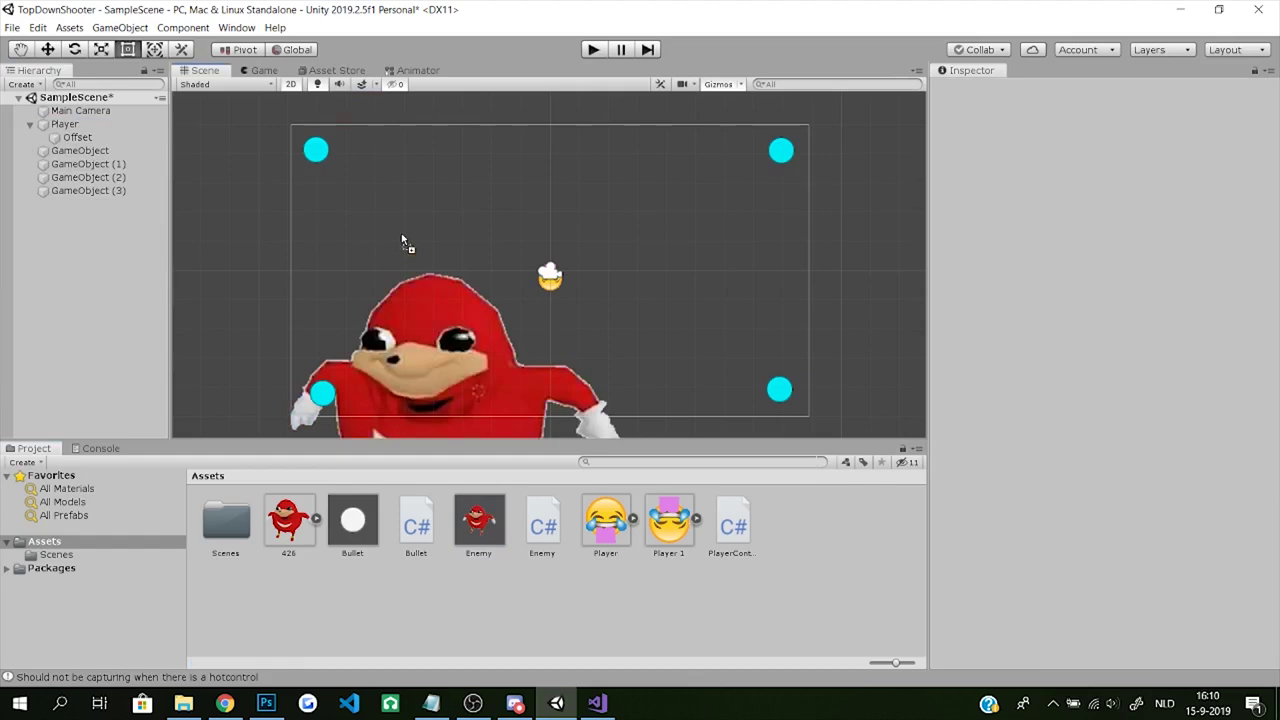
left_click_drag(402, 236, 418, 277)
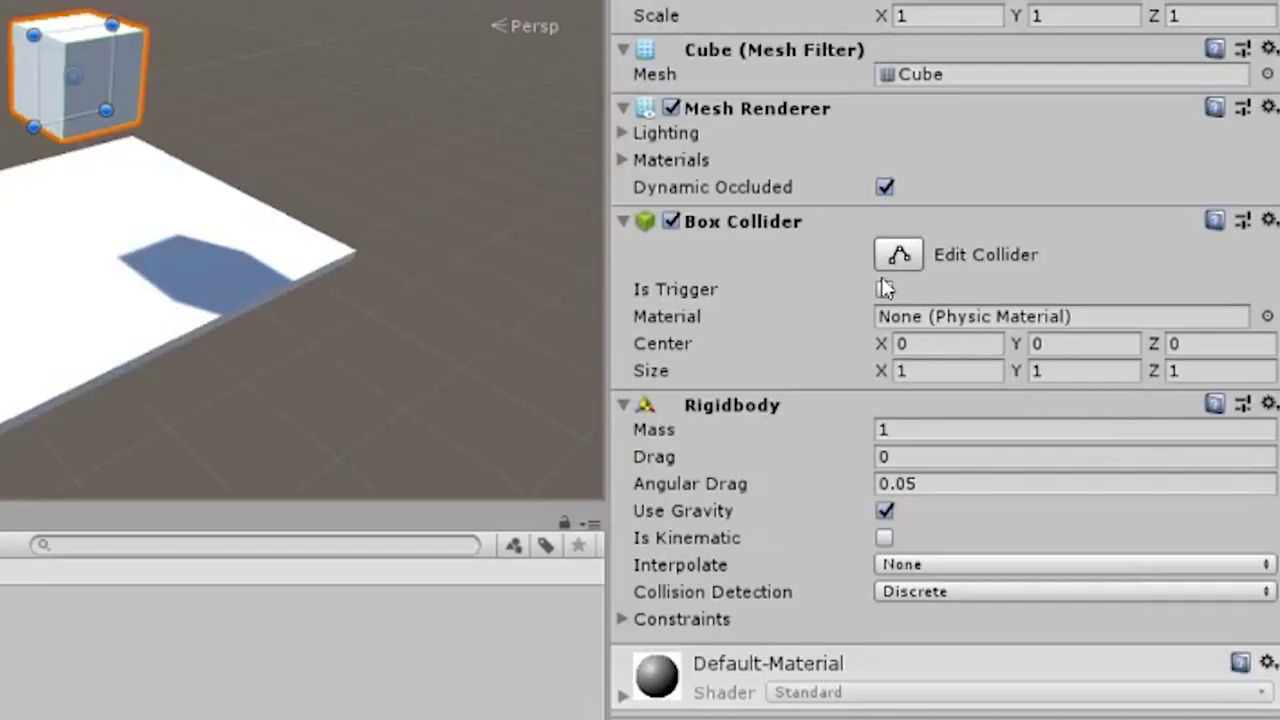
Enable Is Trigger on the enemy's Box Collider
left_click(884, 289)
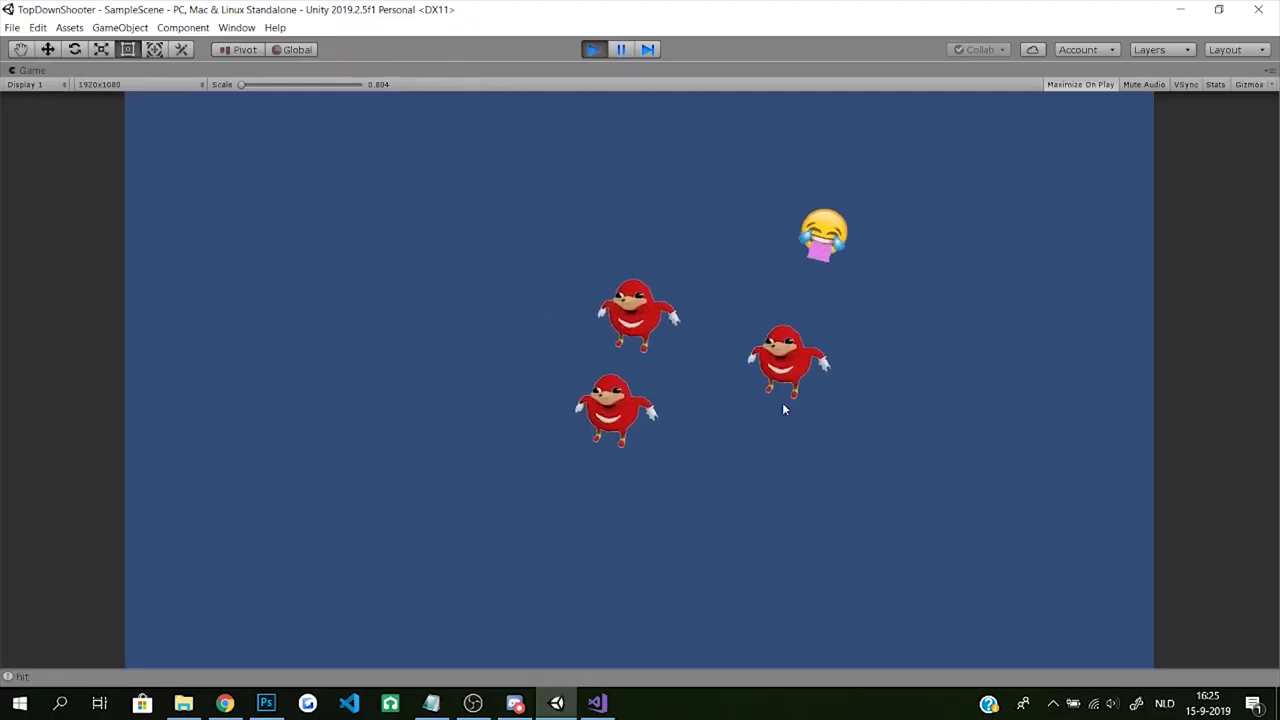
Declare a GameObject enemy, a Transform[] spawnSpots array and a private float timeBetween field
key("s")
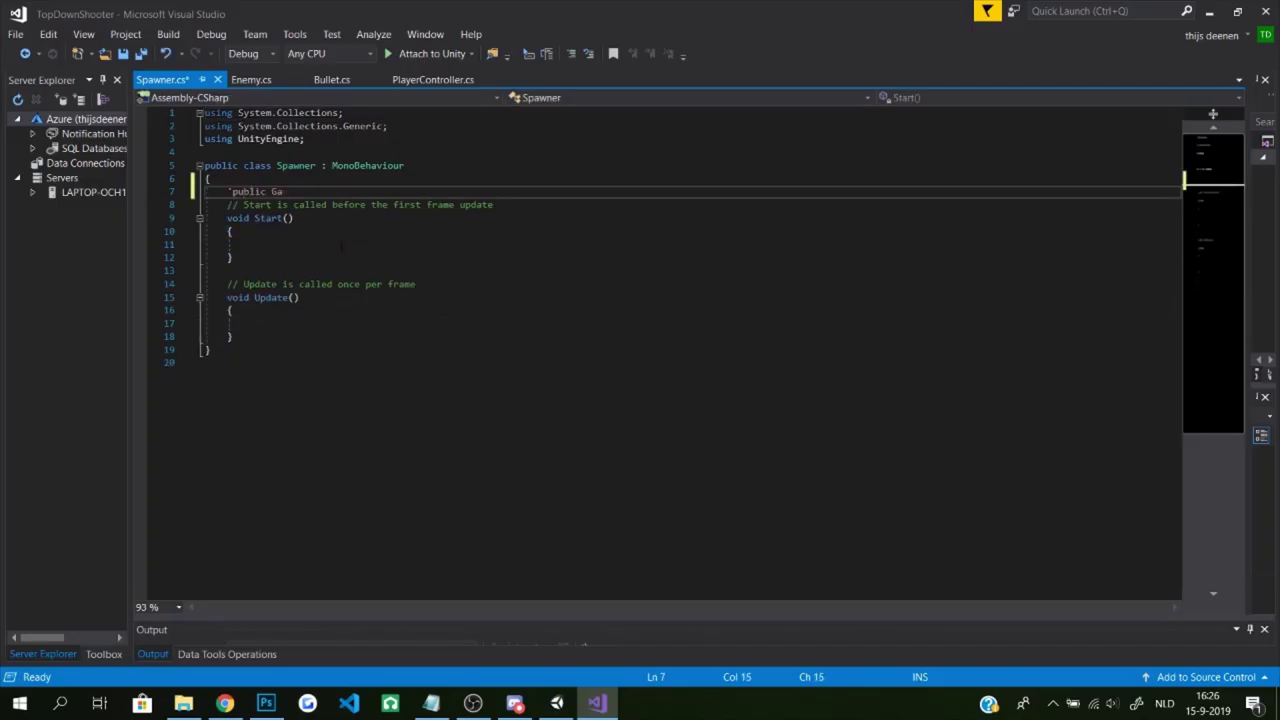
type("meObject enemy;")
key("Return")
type("public Transform[] spawnSpots;")
key("Return")
type("private float timeBetween;")
In Update, pick randPos with Random.Range and instantiate the enemy at spawnSpots[randPos] with Quaternion.identity
key("Return")
left_click(249, 362)
type("int randPos = Random.Range(0, spawnSpots.Length ")
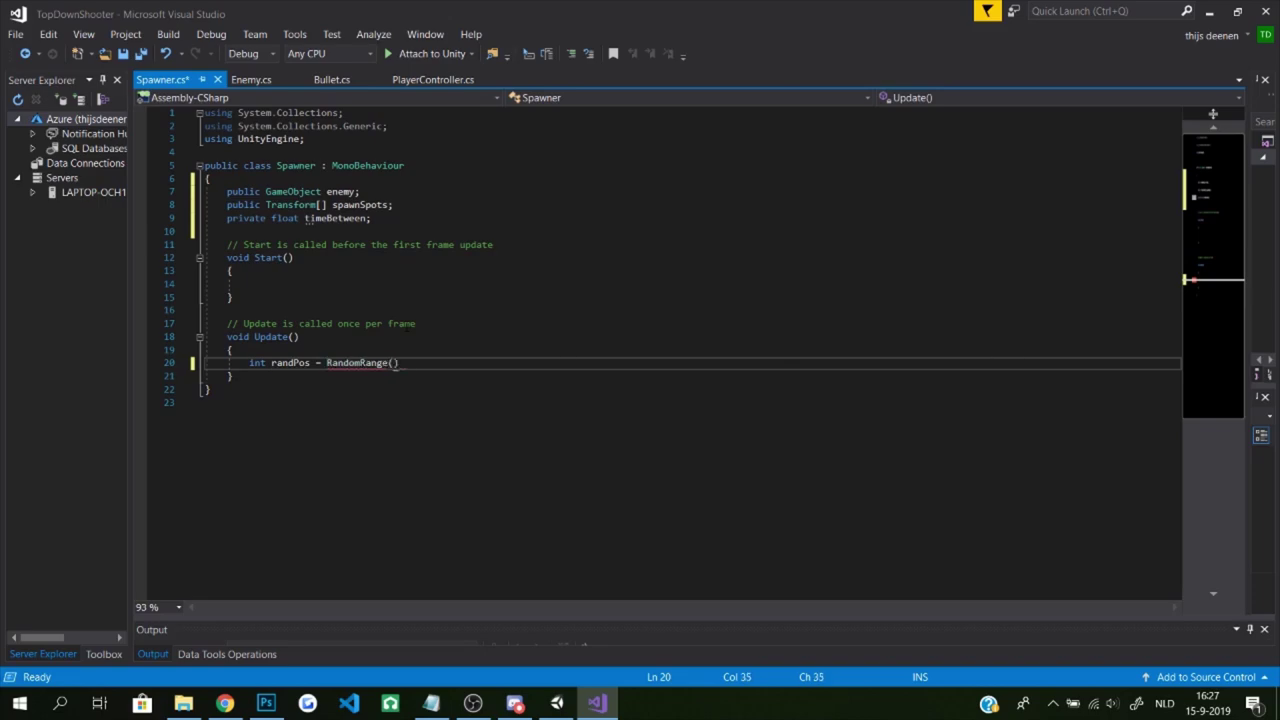
type("-1);")
key("Return")
type("Instantiate(enemy, spawnSpots[randPos].position, Quaternion.identity);")
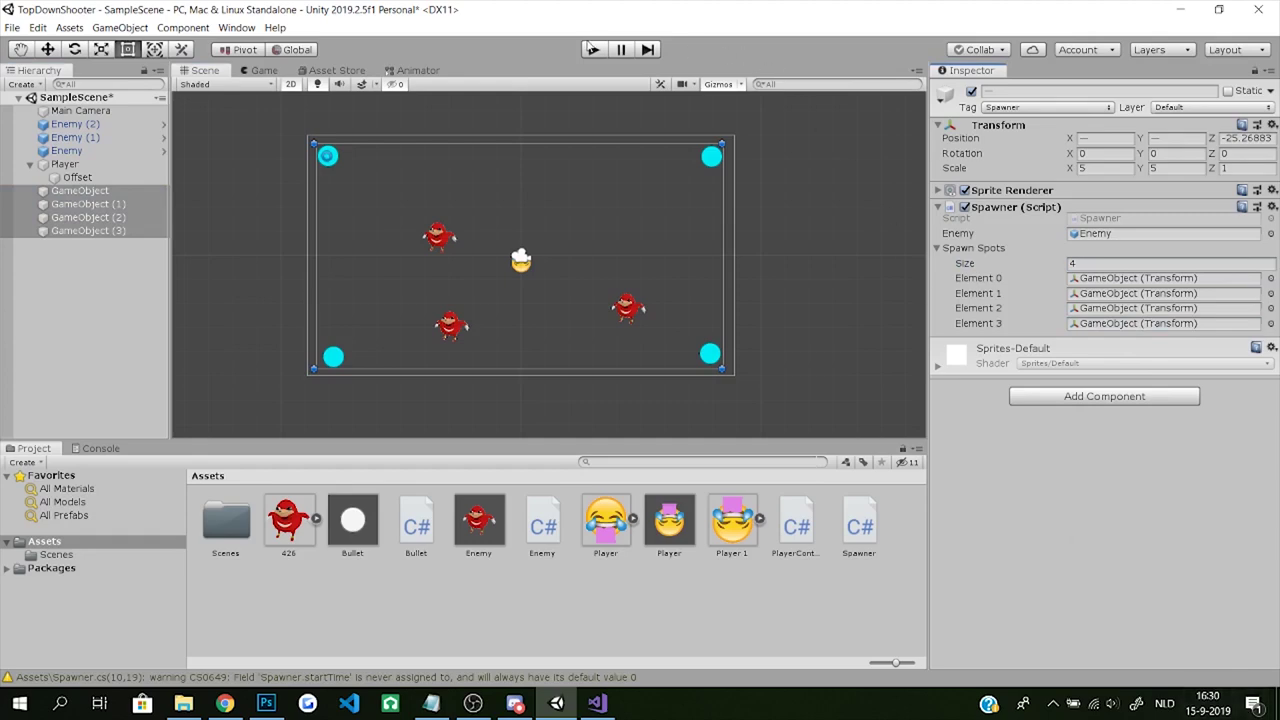
Enter Play mode to test enemies spawning from the four spawn spots
left_click(592, 49)
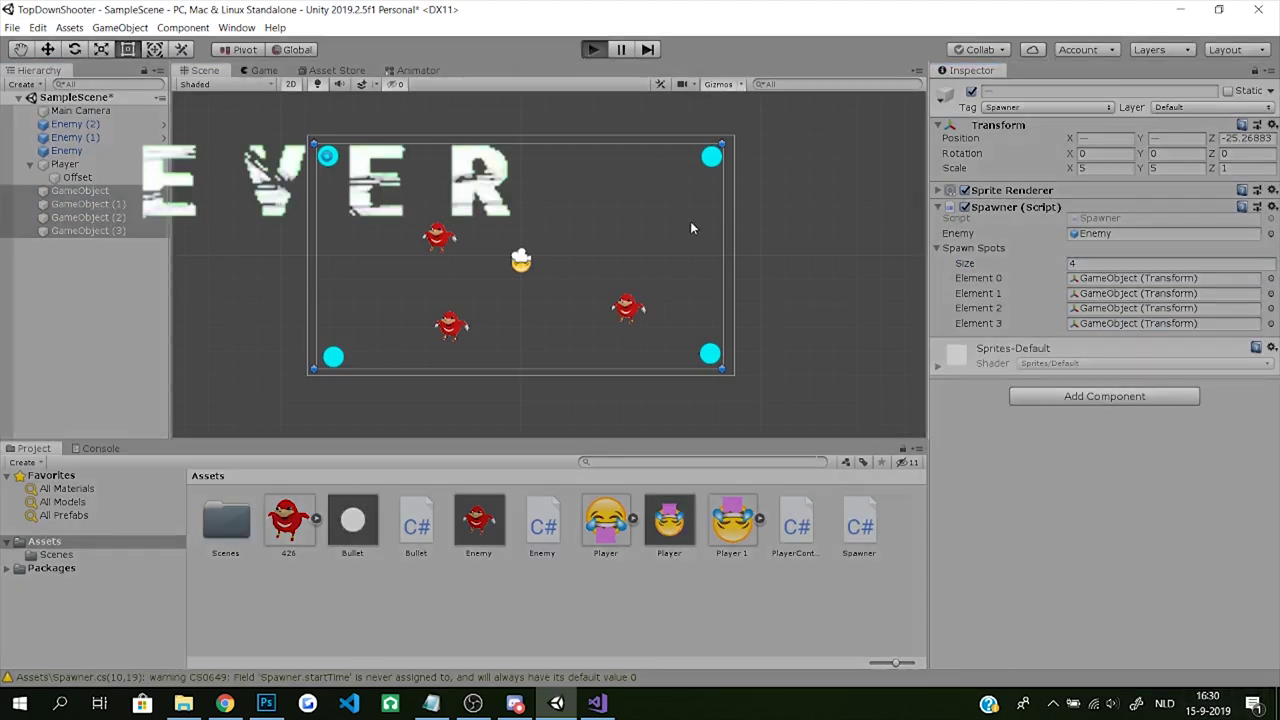